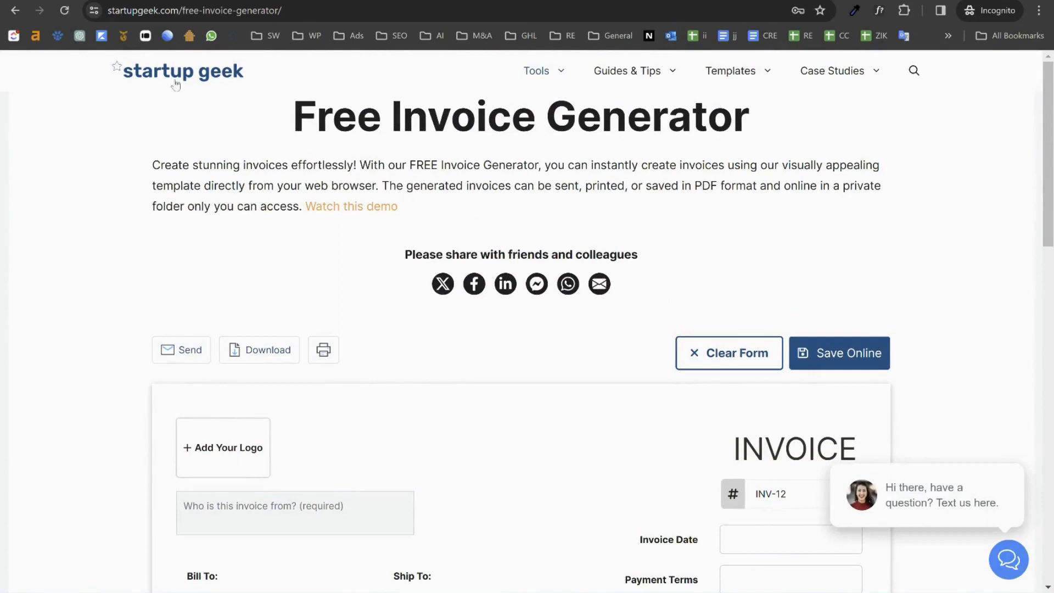
Step: Add the Startup Geek invoice generator page to the bookmarks bar, then scroll to the blank invoice form
{"action": "left_click", "coordinate": [183, 11]}
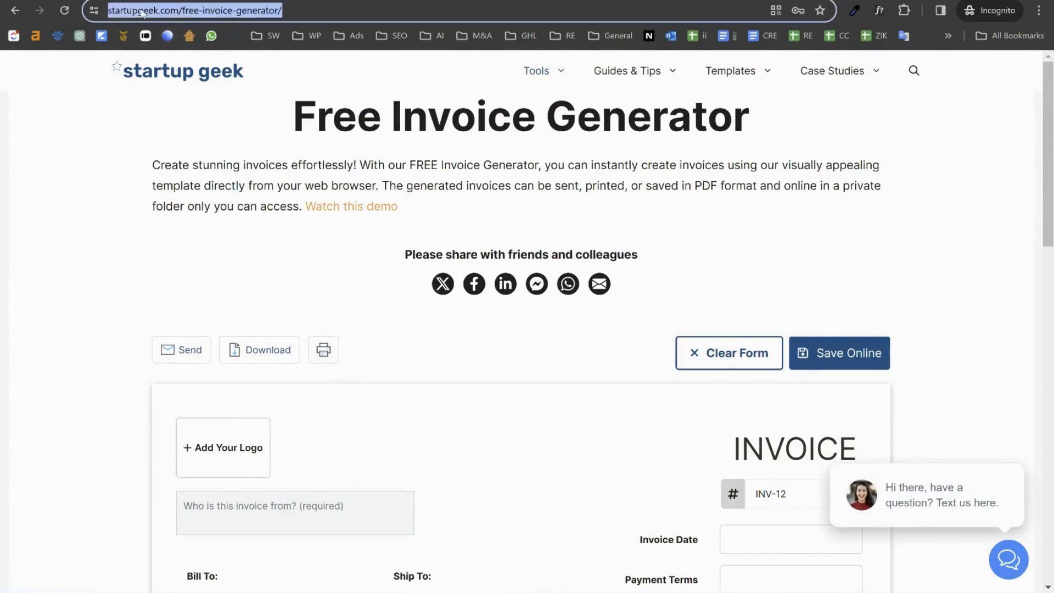
{"action": "left_click_drag", "start_coordinate": [139, 13], "coordinate": [292, 41]}
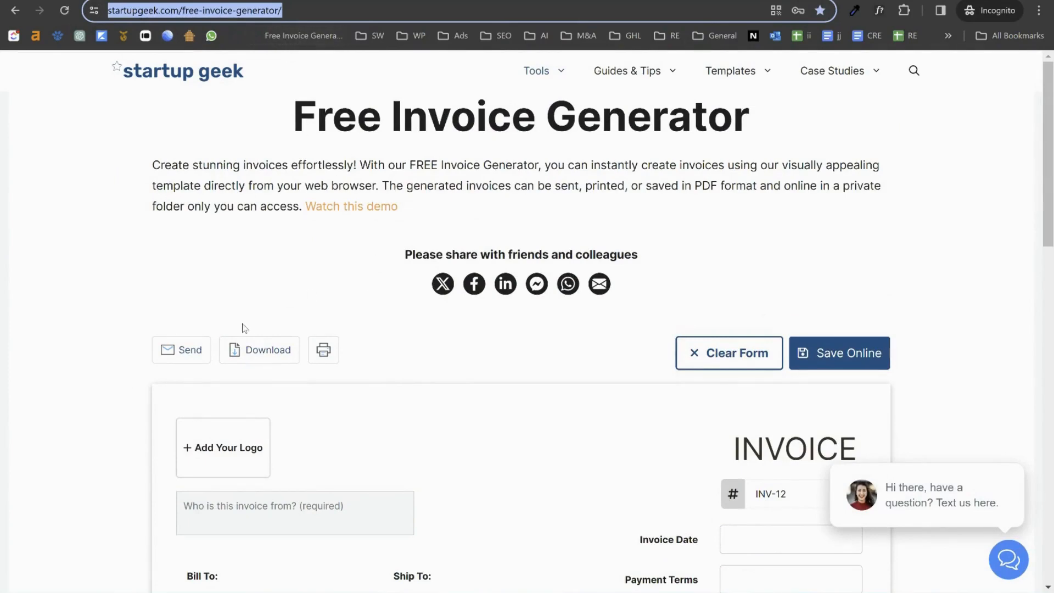
{"action": "scroll", "coordinate": [567, 346], "scroll_direction": "down", "scroll_amount": 3}
{"action": "scroll", "coordinate": [661, 294], "scroll_direction": "up", "scroll_amount": 3}
{"action": "scroll", "coordinate": [141, 325], "scroll_direction": "down", "scroll_amount": 1}
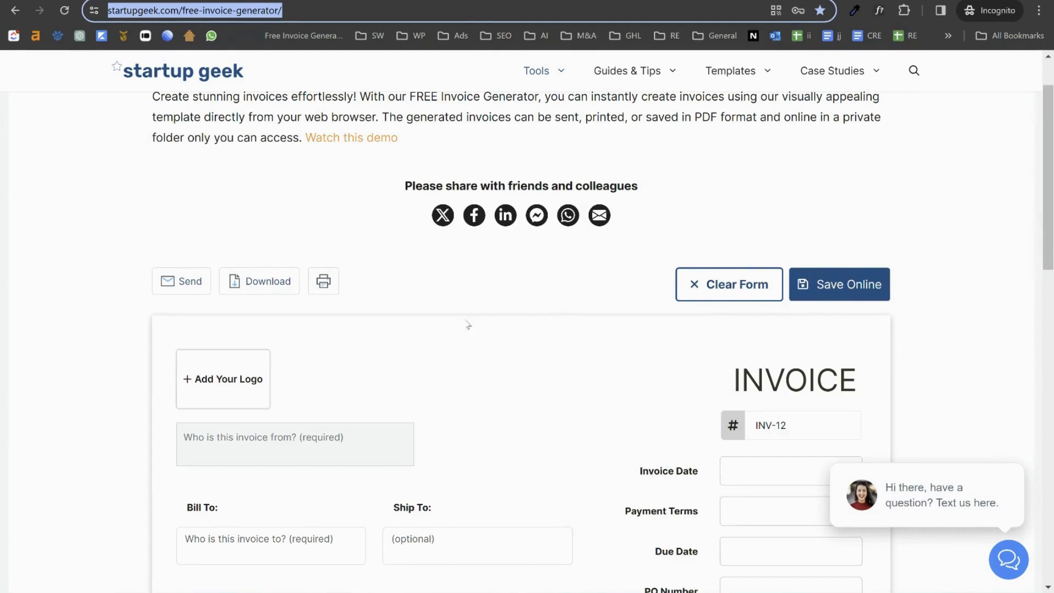
{"action": "scroll", "coordinate": [406, 300], "scroll_direction": "down", "scroll_amount": 3}
{"action": "scroll", "coordinate": [351, 270], "scroll_direction": "up", "scroll_amount": 2}
{"action": "scroll", "coordinate": [283, 306], "scroll_direction": "down", "scroll_amount": 1}
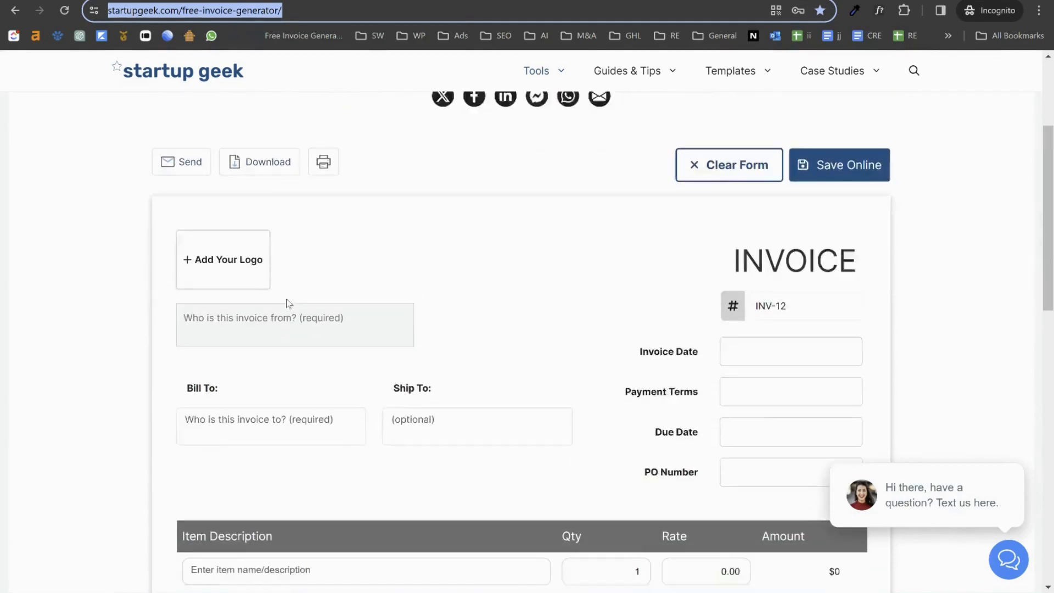
Step: Use ZikDesign Logo from Google Drive > My Drive > 2. ZIK Design > Logo as the invoice logo
{"action": "left_click", "coordinate": [210, 249]}
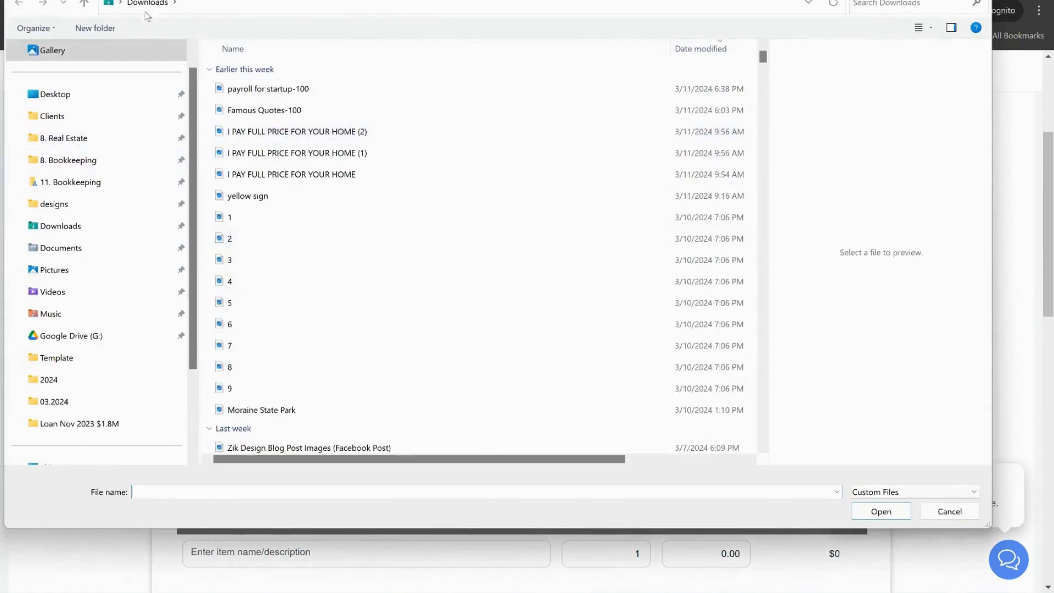
{"action": "left_click", "coordinate": [60, 314]}
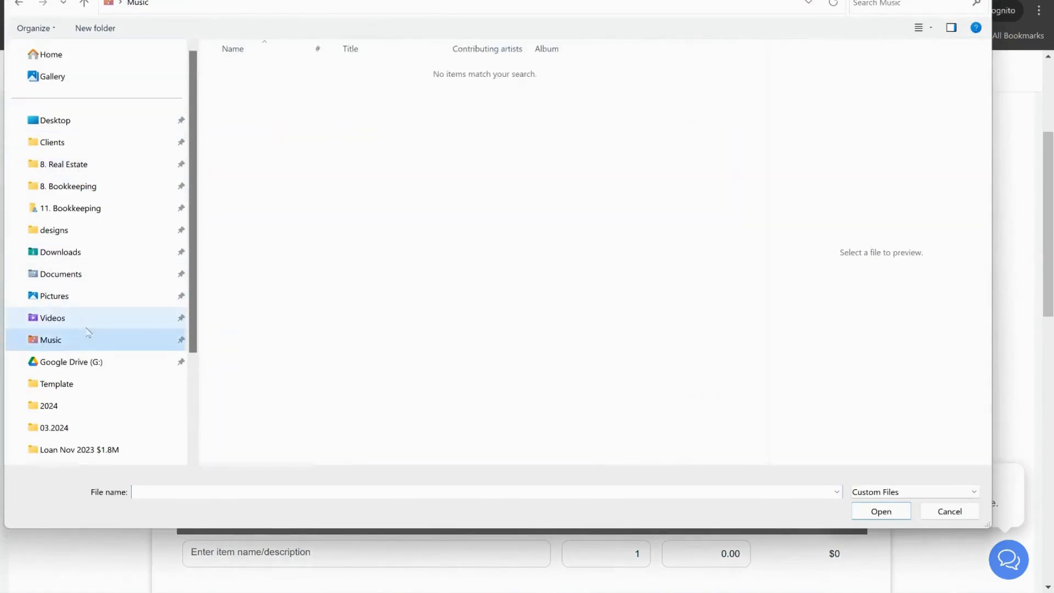
{"action": "left_click", "coordinate": [69, 362]}
{"action": "double_click", "coordinate": [243, 72]}
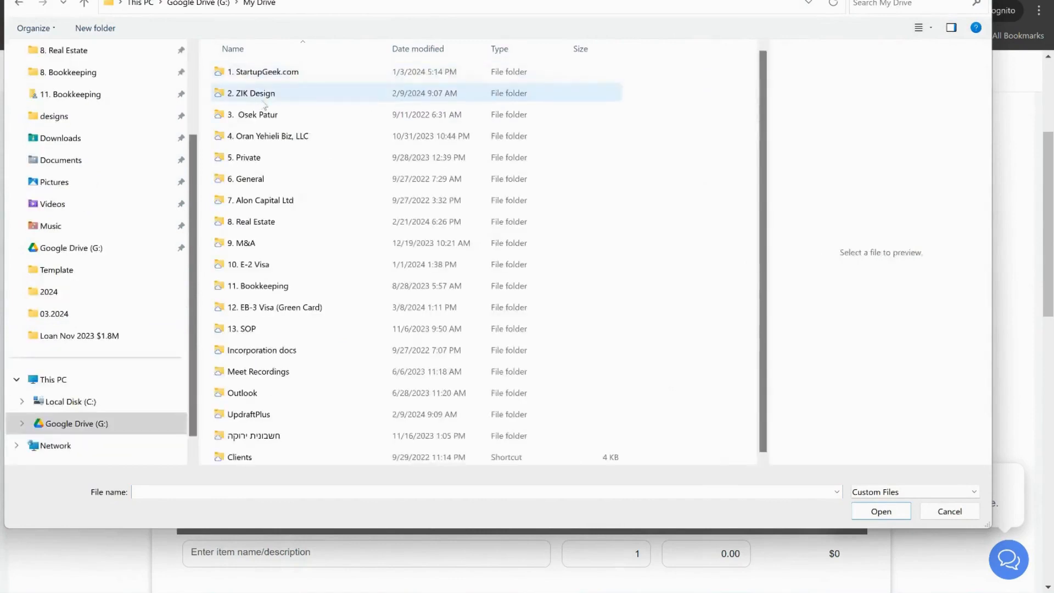
{"action": "double_click", "coordinate": [256, 94]}
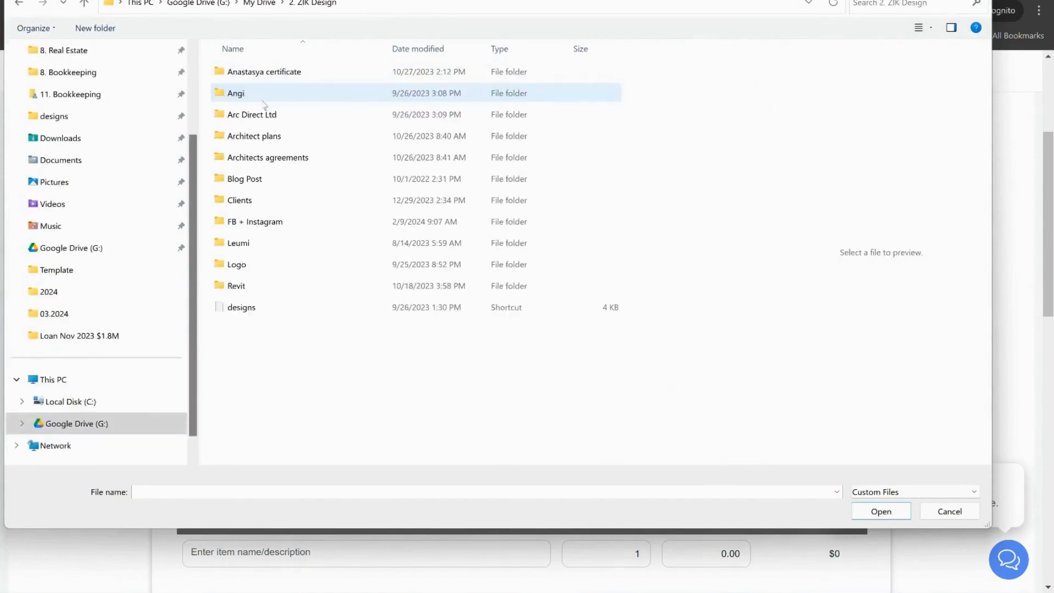
{"action": "double_click", "coordinate": [241, 264]}
{"action": "double_click", "coordinate": [327, 80]}
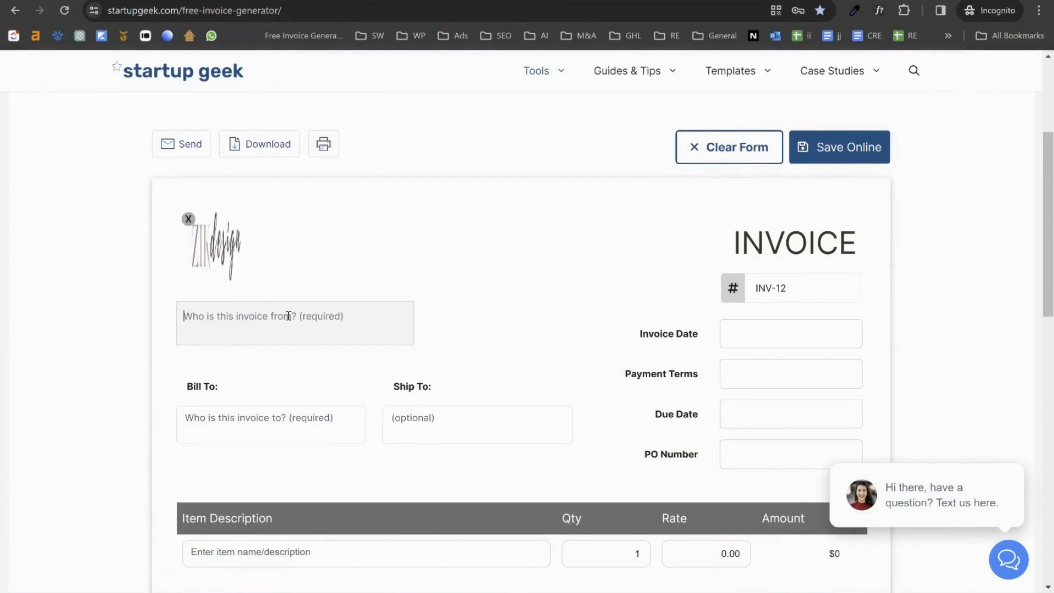
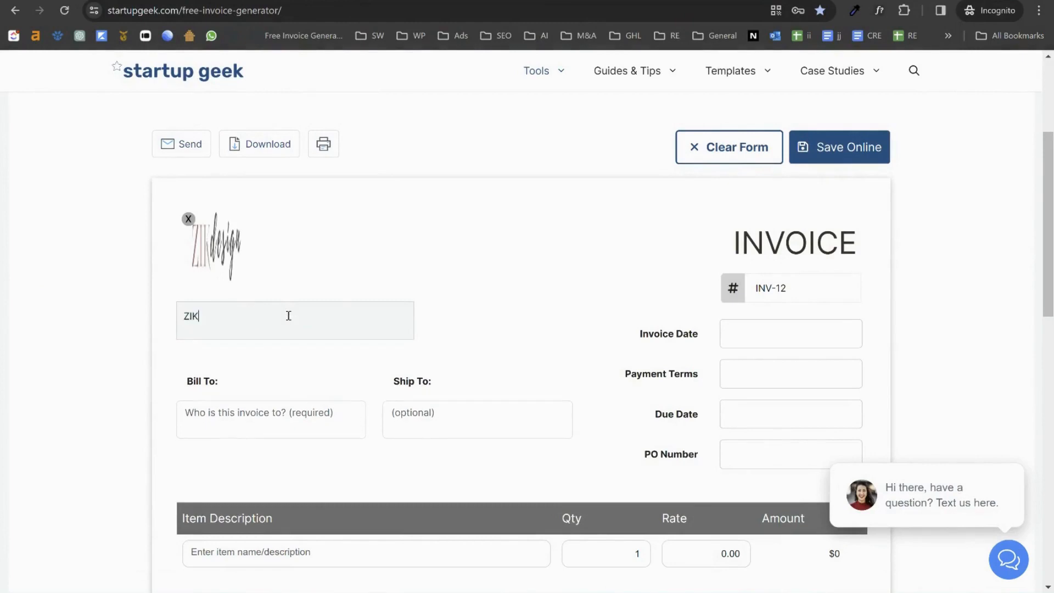
Step: Enter ZIK Design and its street and city lines as the sender
{"action": "key", "text": "Return"}
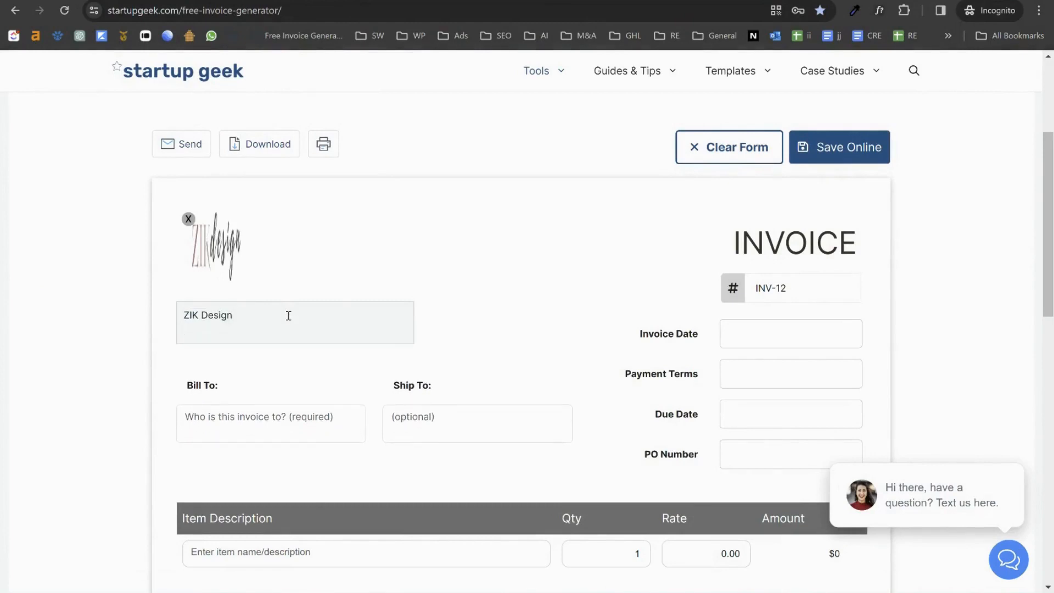
{"action": "key", "text": "Return"}
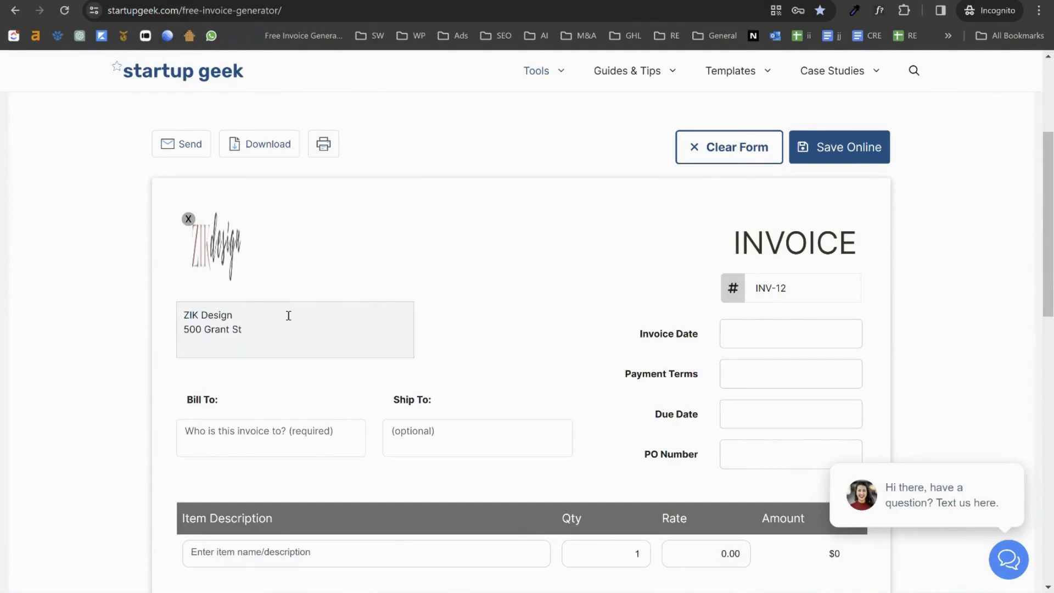
Step: Fill in the client's name and two-line street address under Bill To
{"action": "scroll", "coordinate": [214, 378], "scroll_direction": "down", "scroll_amount": 1}
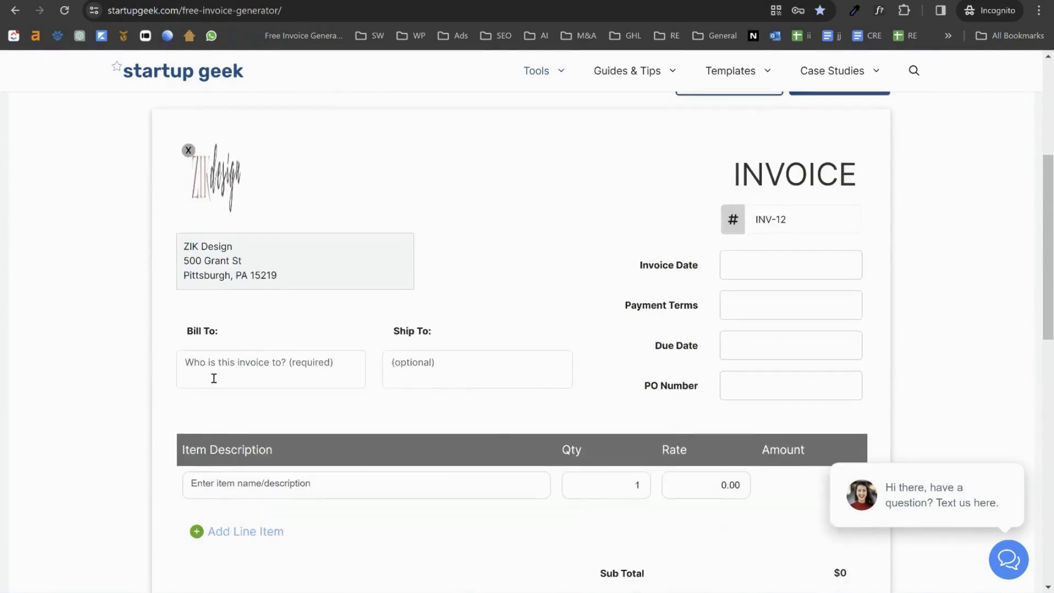
{"action": "left_click", "coordinate": [211, 366]}
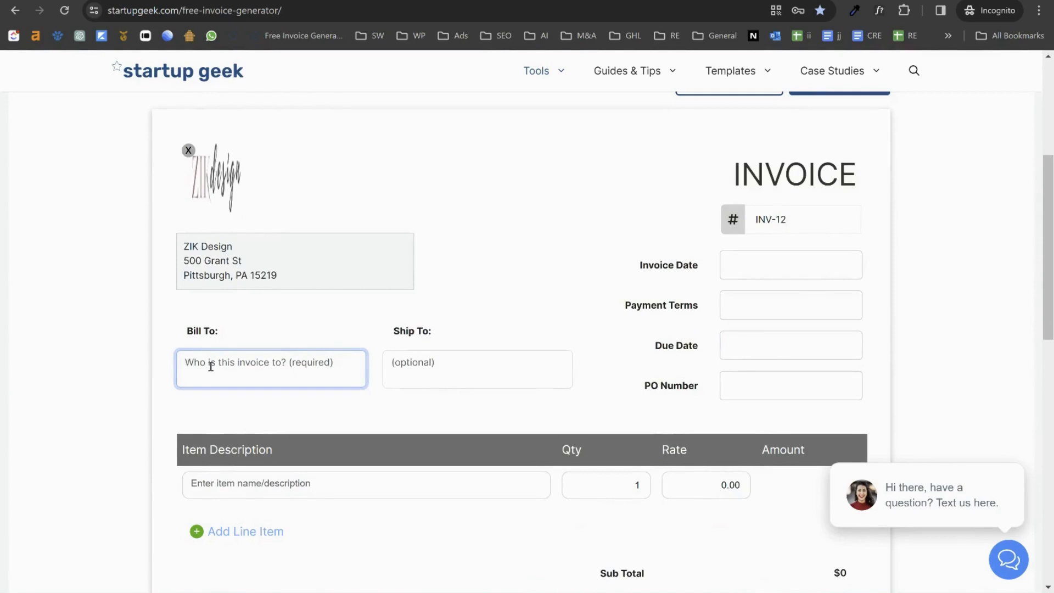
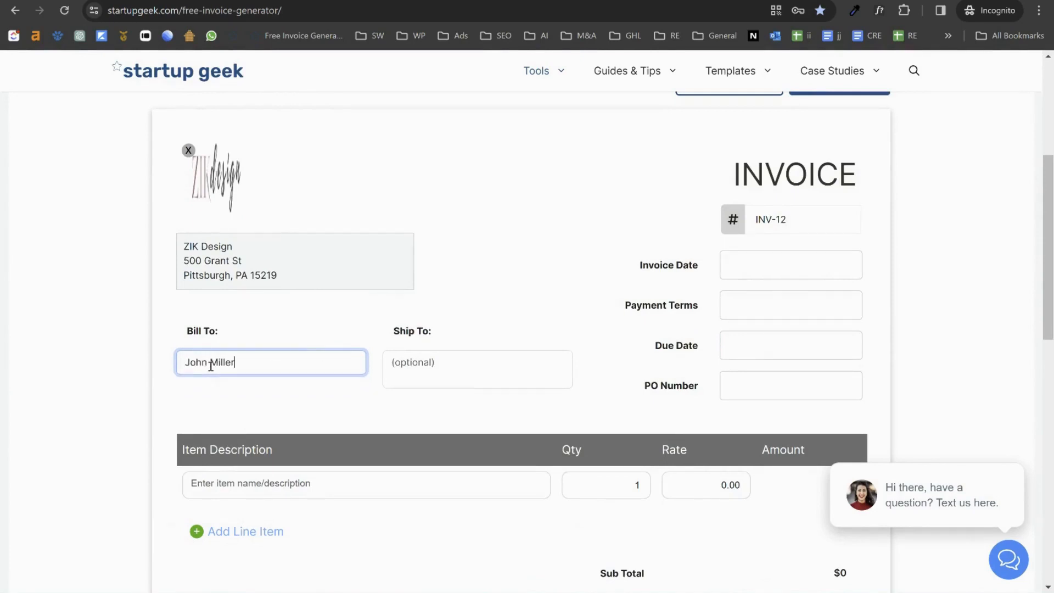
{"action": "key", "text": "Return"}
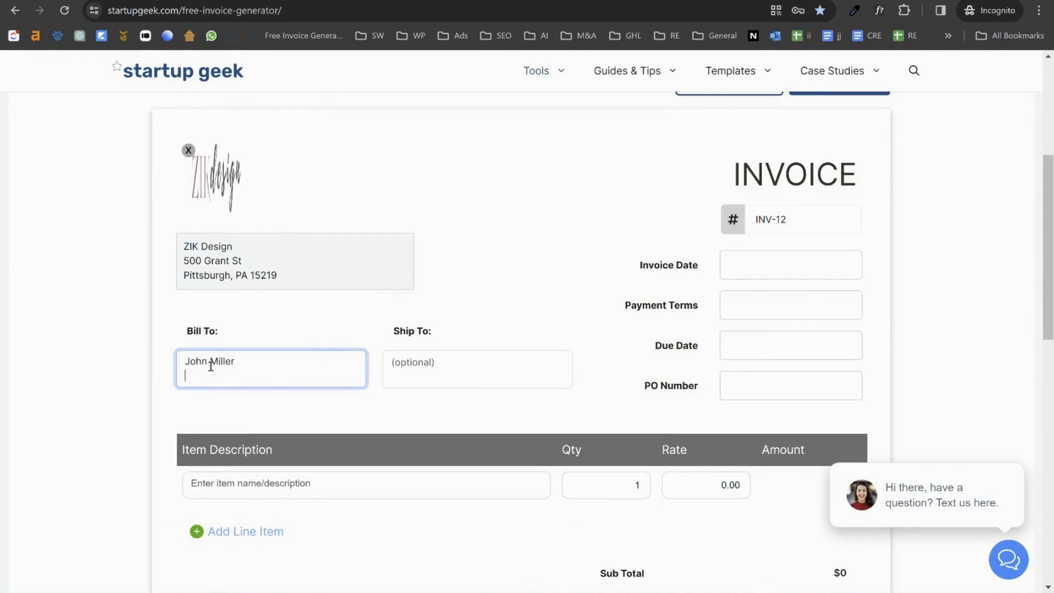
{"action": "key", "text": "Return"}
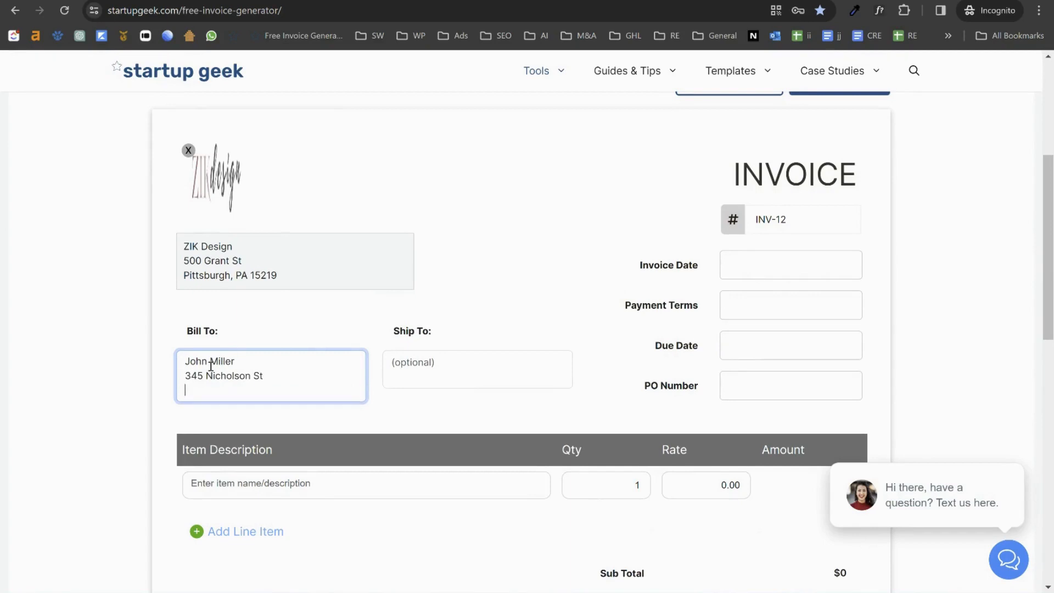
{"action": "type", "text": "Pittsburgh, PA  15217"}
{"action": "left_click", "coordinate": [431, 362]}
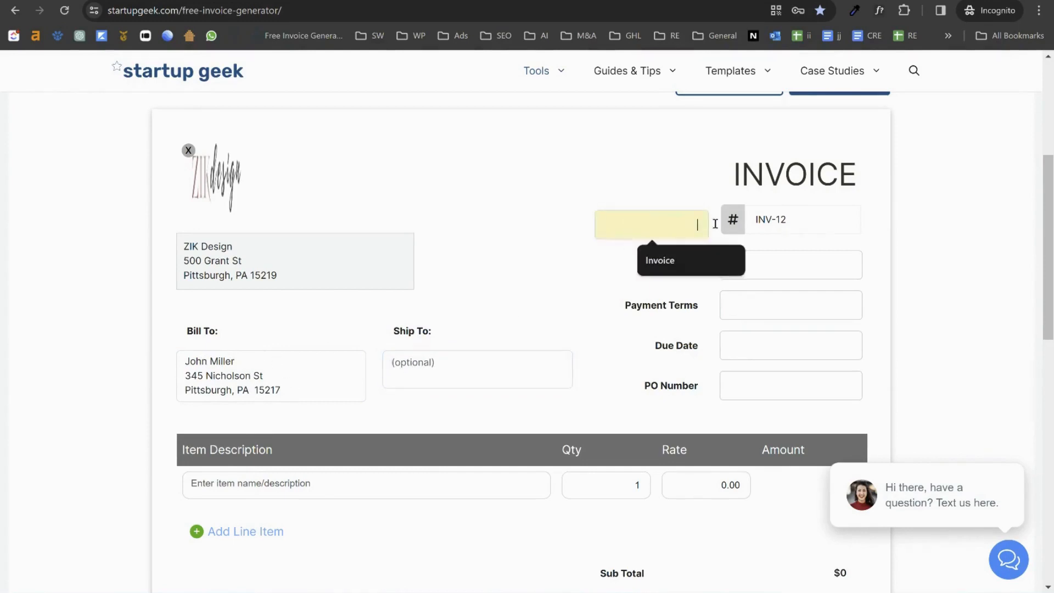
Step: Change the invoice number to INV-1 and set the invoice date to March 14, 2024
{"action": "left_click", "coordinate": [775, 220]}
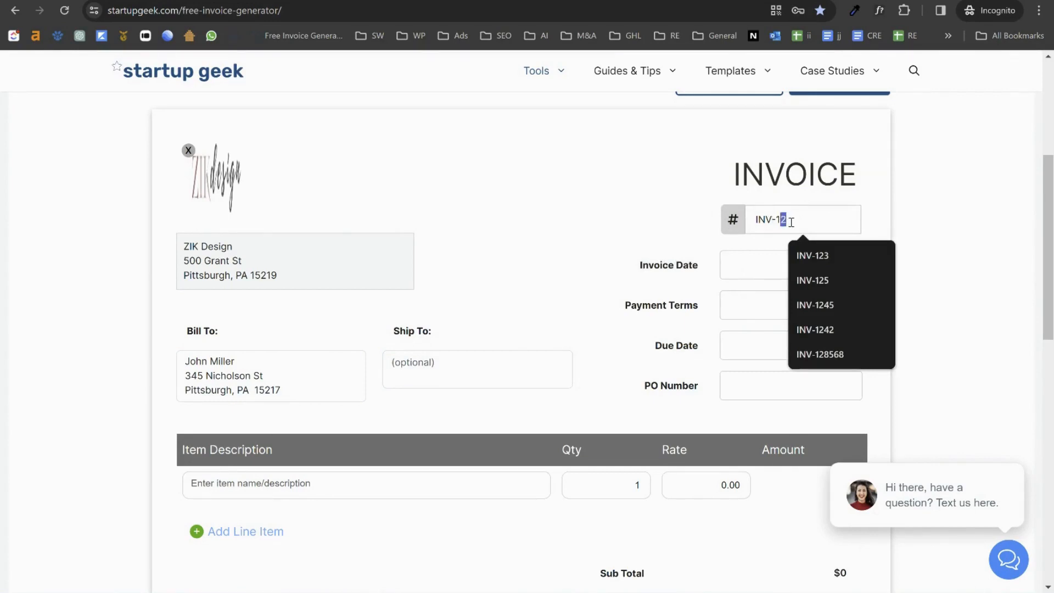
{"action": "key", "text": "BackSpace"}
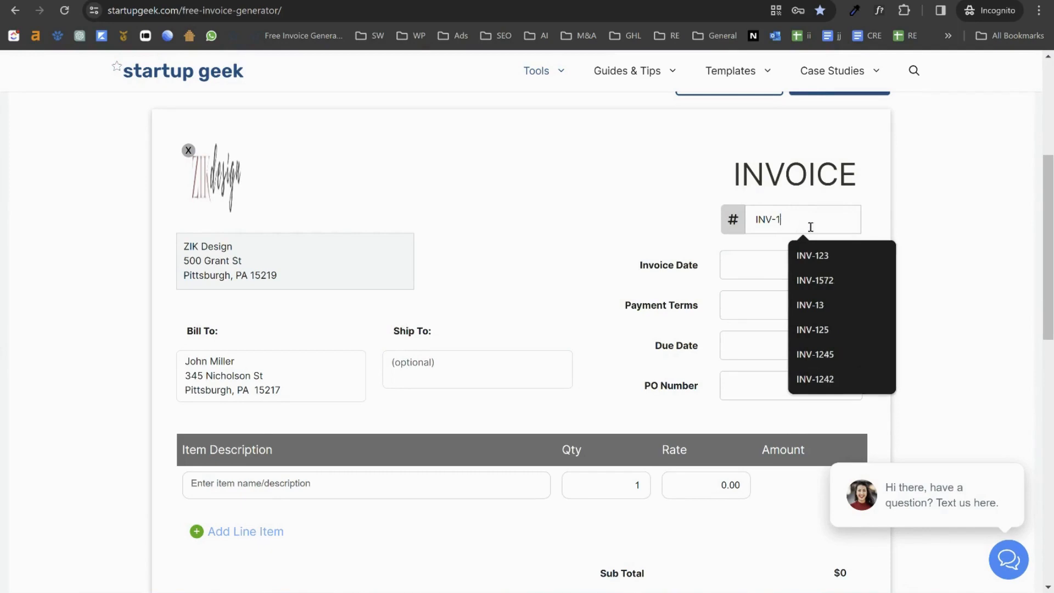
{"action": "left_click", "coordinate": [888, 214]}
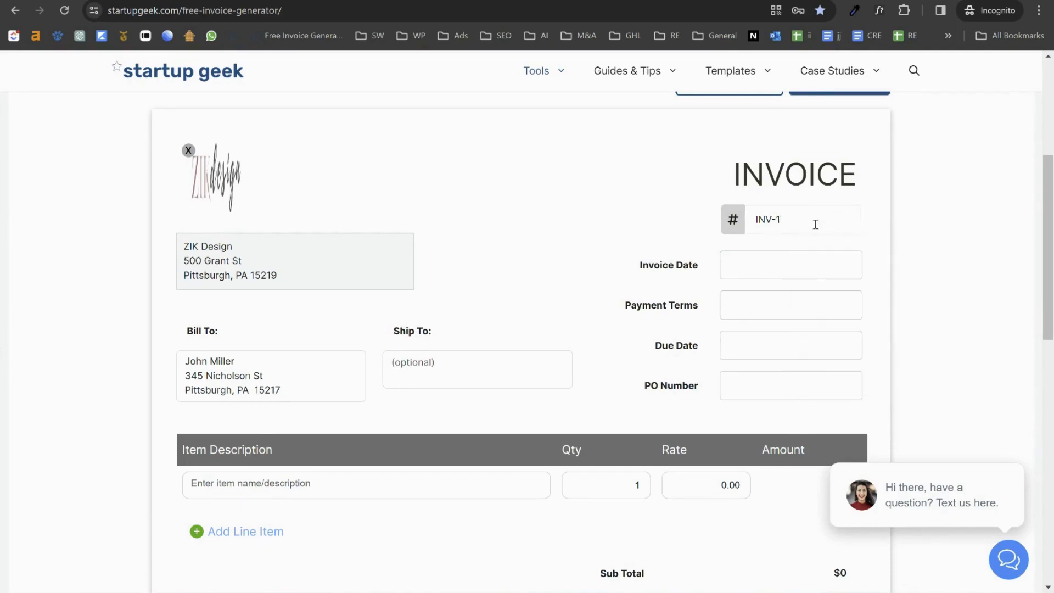
{"action": "left_click", "coordinate": [733, 264]}
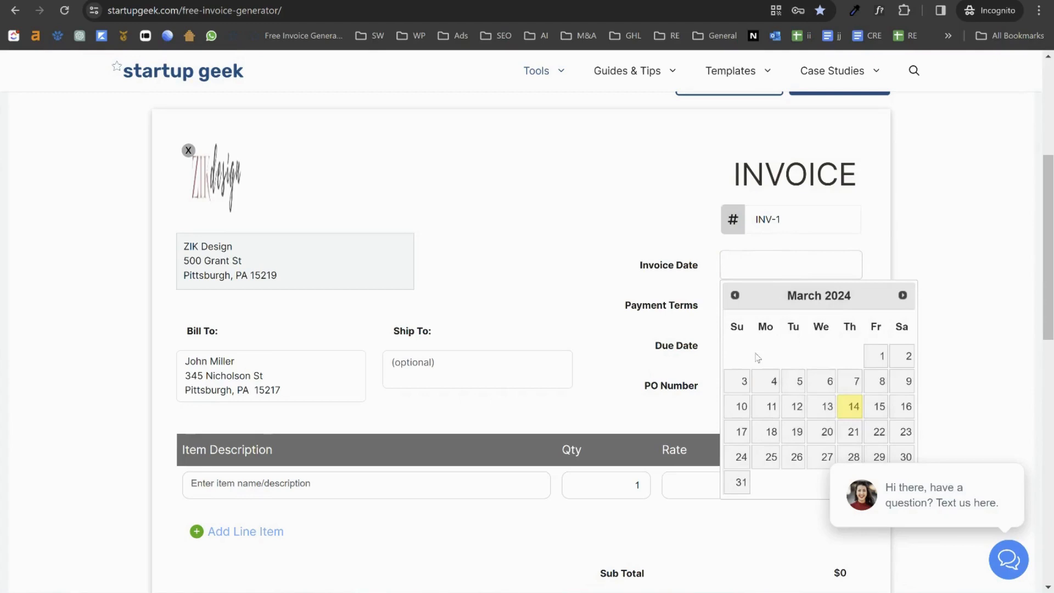
{"action": "left_click", "coordinate": [852, 406]}
Step: Set Net7 payment terms and a due date of March 21, 2024
{"action": "left_click", "coordinate": [726, 301]}
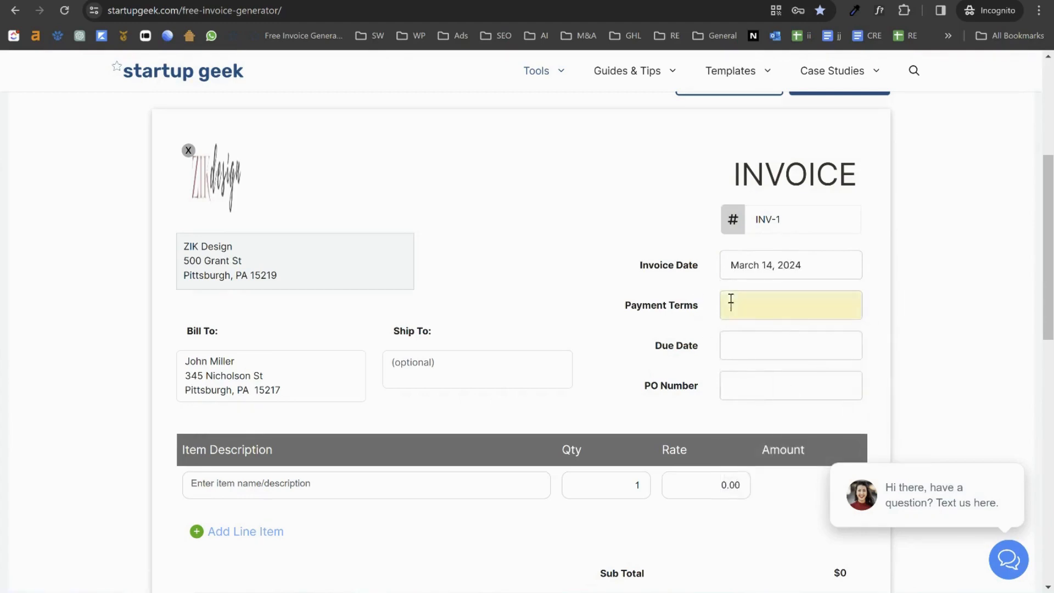
{"action": "left_click", "coordinate": [801, 416]}
{"action": "left_click", "coordinate": [745, 346]}
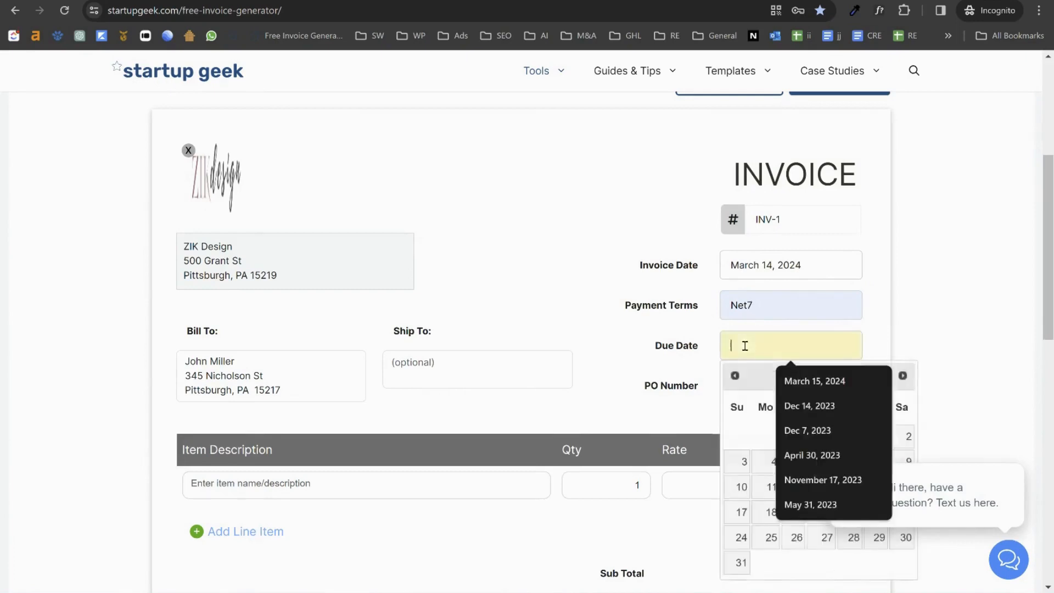
{"action": "left_click", "coordinate": [707, 367]}
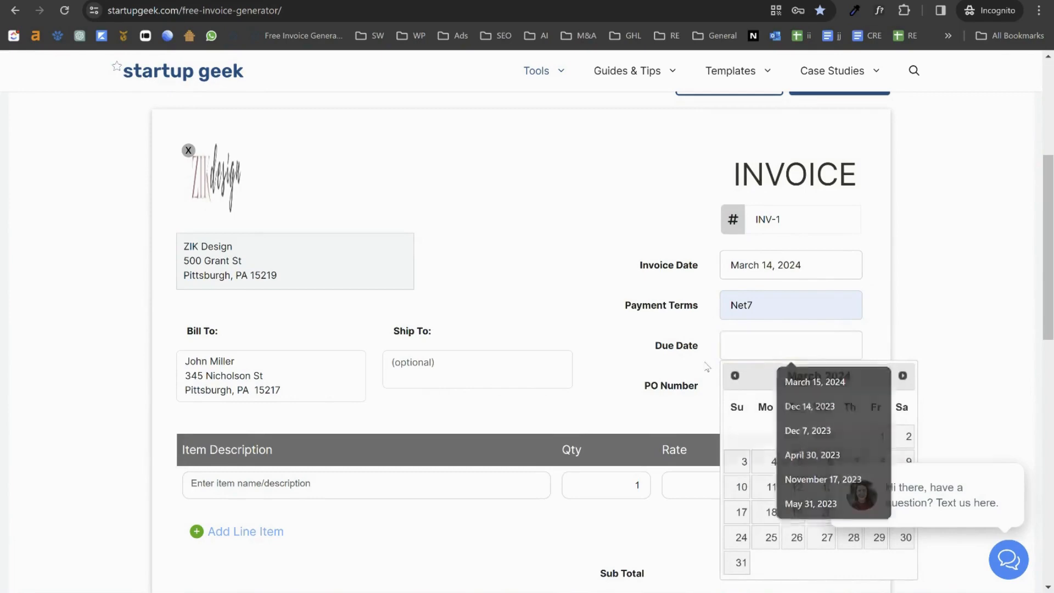
{"action": "left_click", "coordinate": [763, 345]}
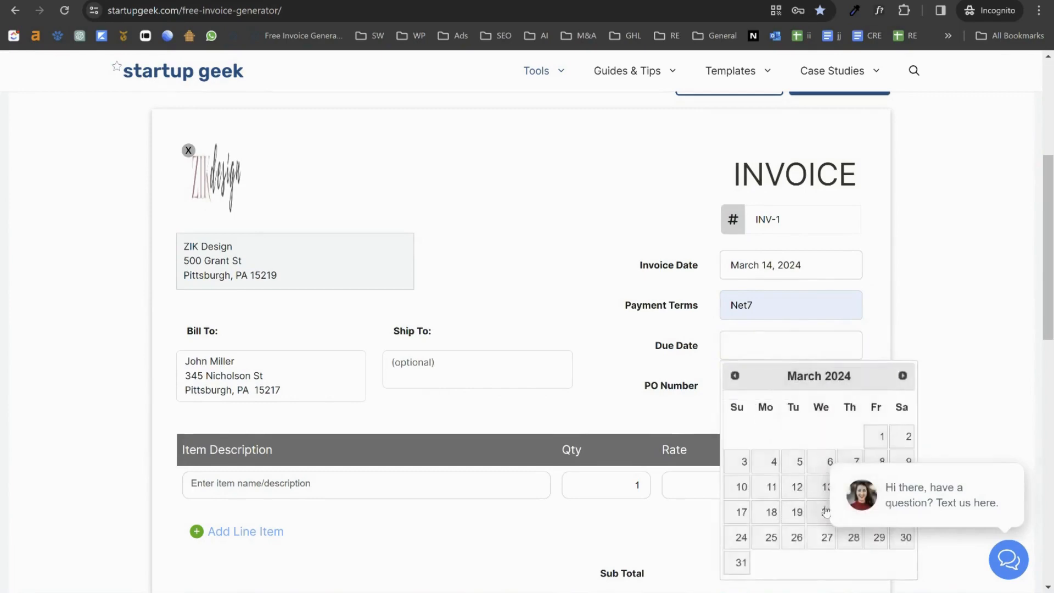
{"action": "scroll", "coordinate": [826, 512], "scroll_direction": "down", "scroll_amount": 3}
{"action": "left_click", "coordinate": [852, 280]}
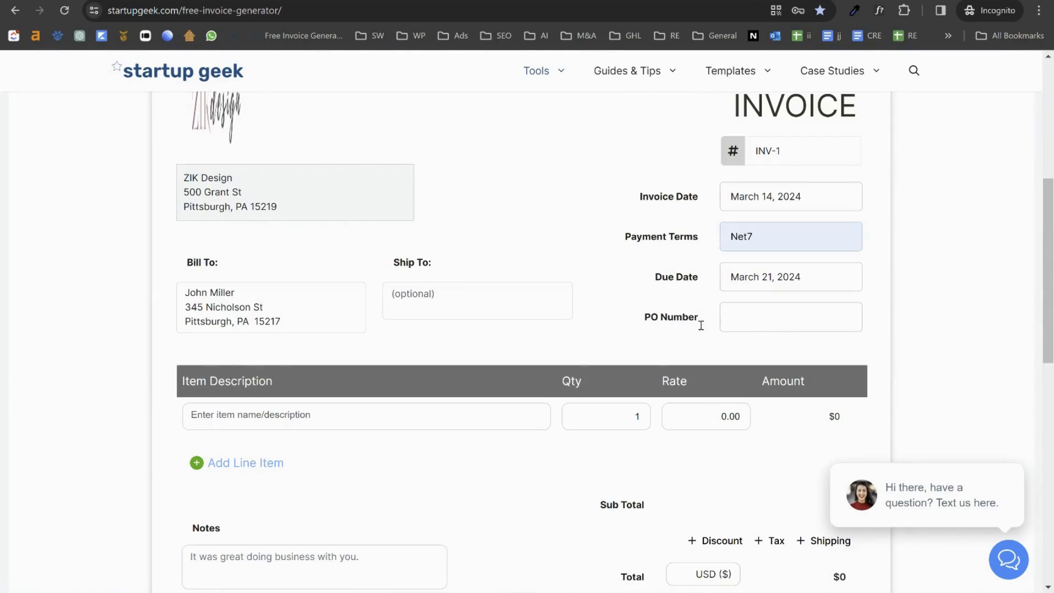
Step: Enter 475 as the PO number and rename its label to Order Number
{"action": "left_click", "coordinate": [771, 317]}
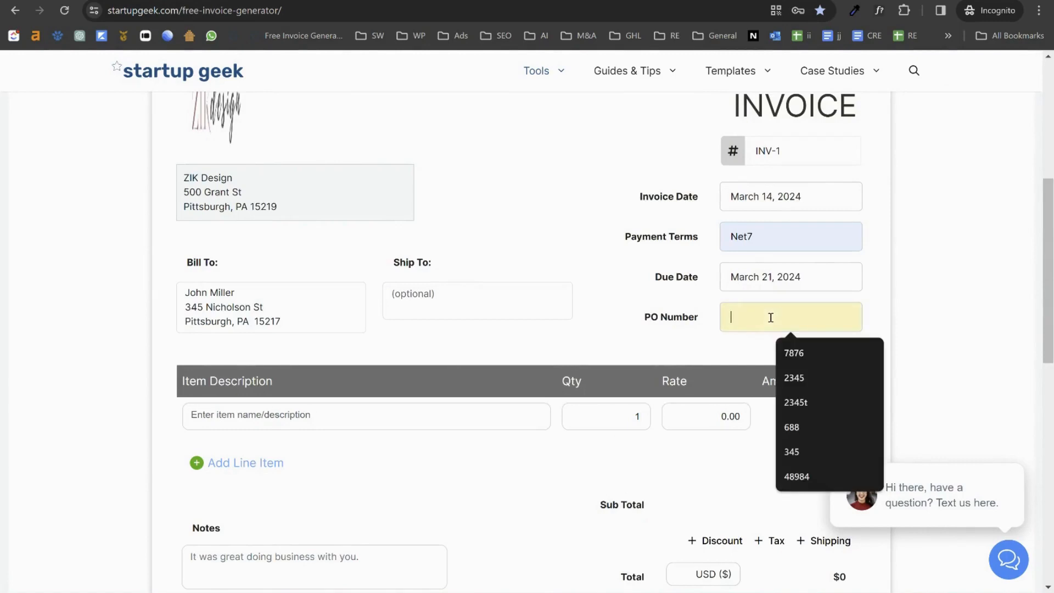
{"action": "type", "text": "475"}
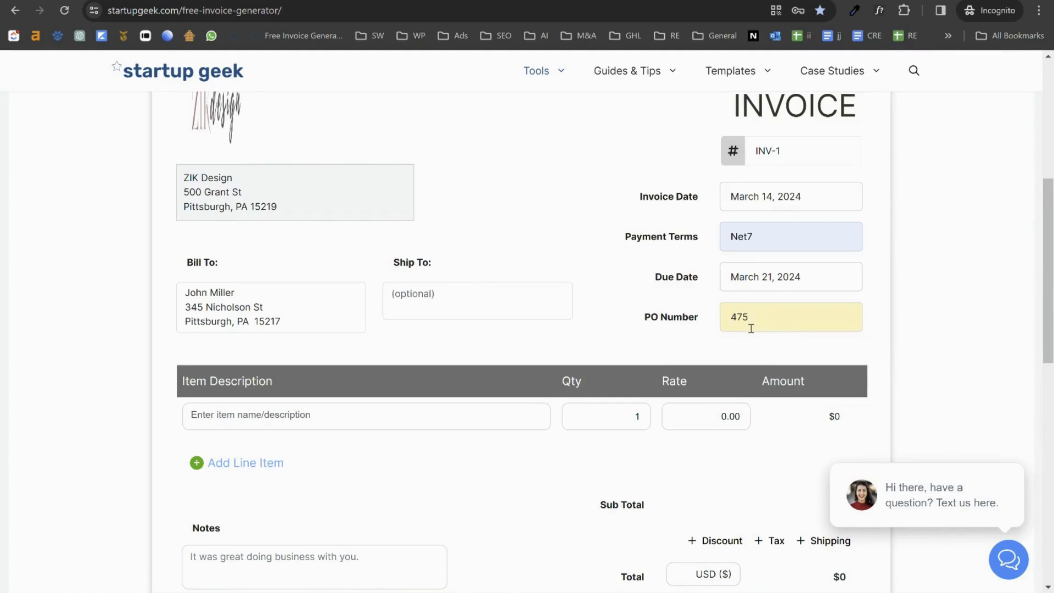
{"action": "left_click", "coordinate": [646, 316]}
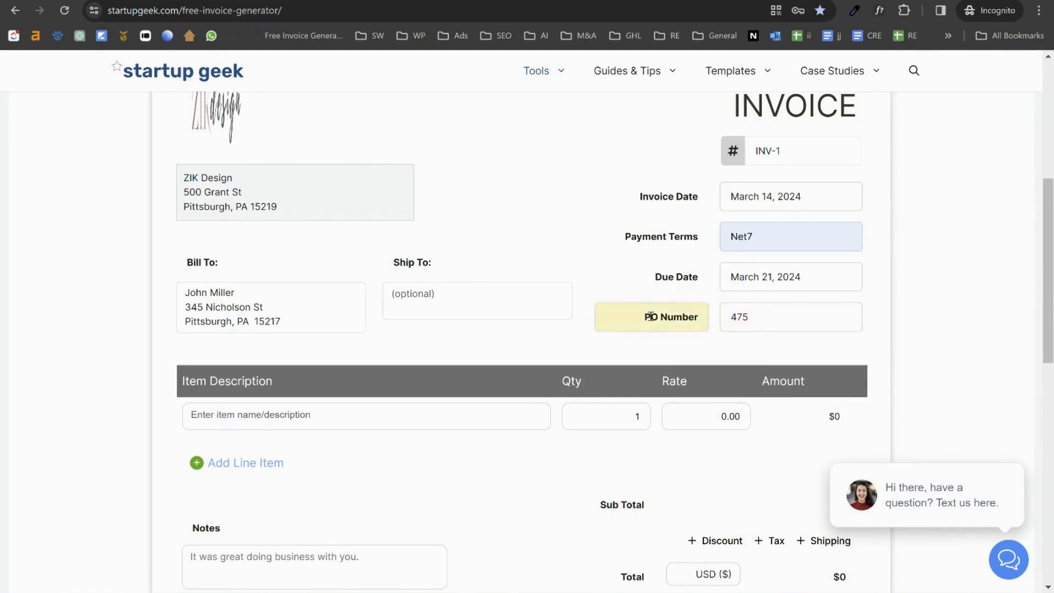
{"action": "double_click", "coordinate": [651, 317]}
{"action": "type", "text": "Order"}
{"action": "left_click", "coordinate": [698, 354]}
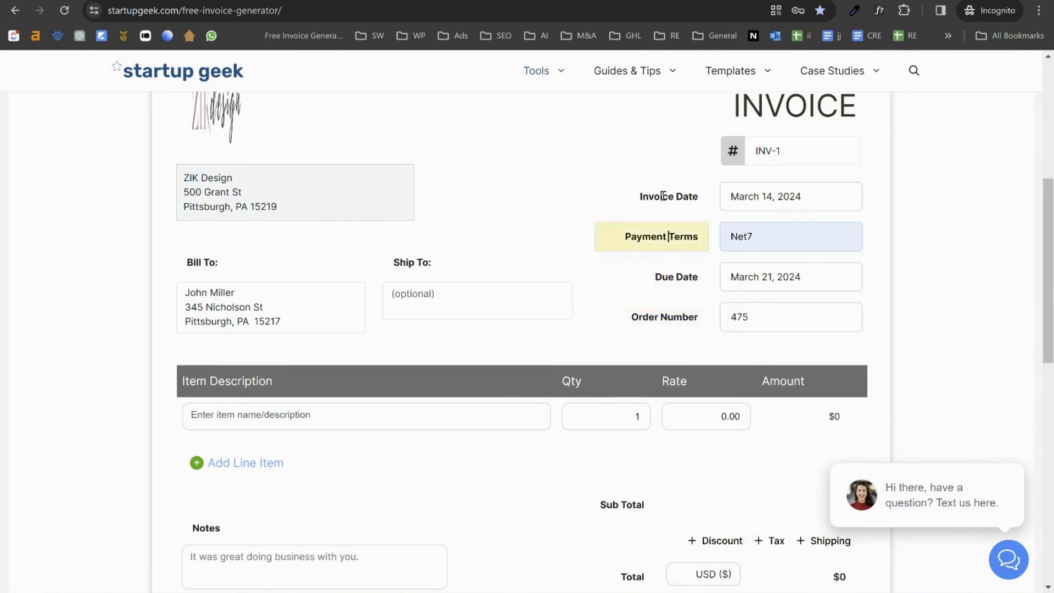
{"action": "scroll", "coordinate": [647, 217], "scroll_direction": "up", "scroll_amount": 2}
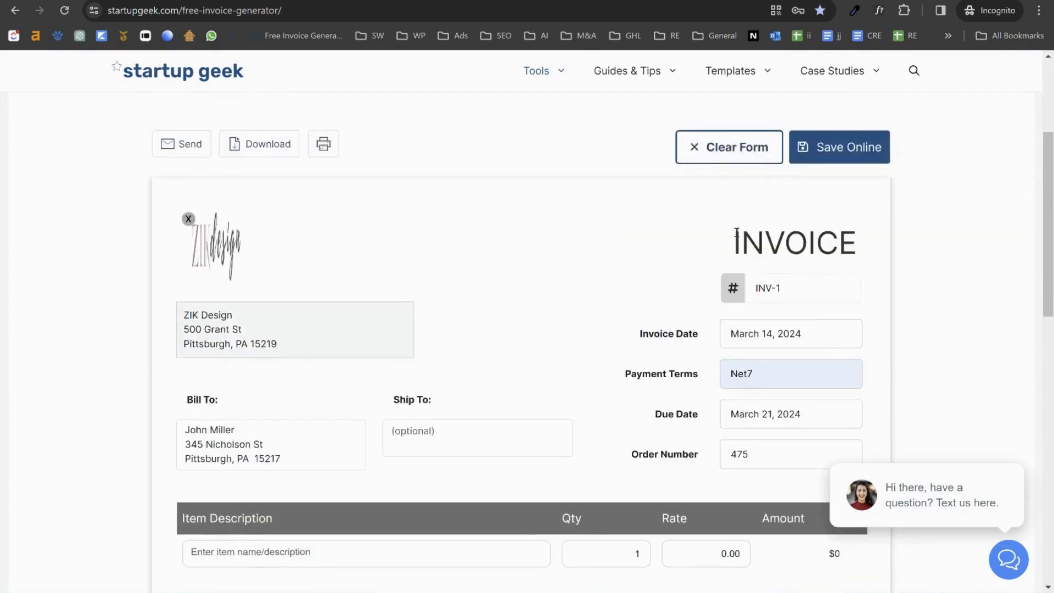
{"action": "double_click", "coordinate": [794, 243]}
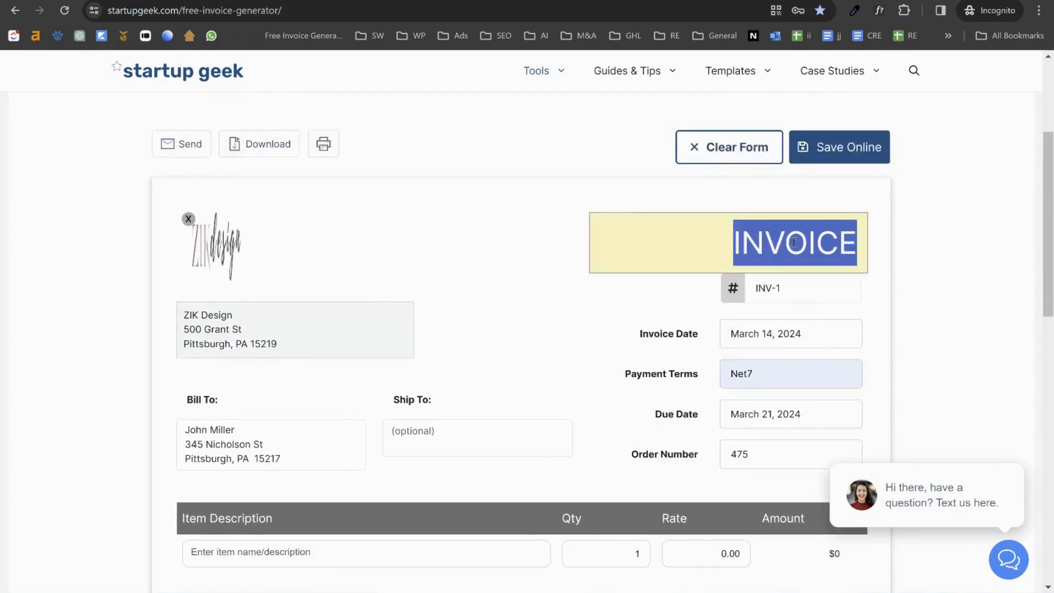
{"action": "type", "text": "C"}
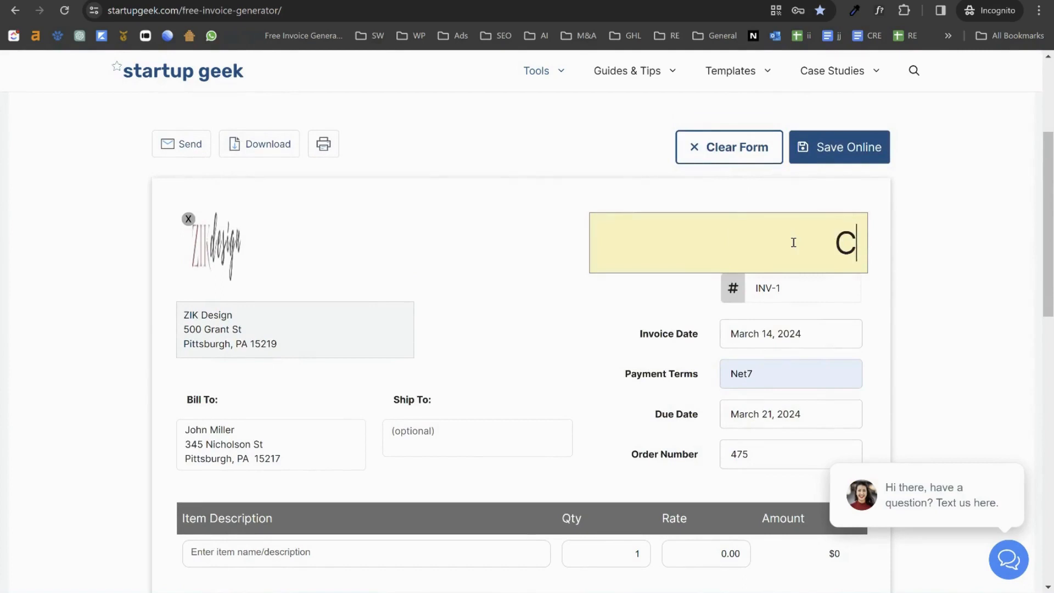
{"action": "type", "text": "REDIT <"}
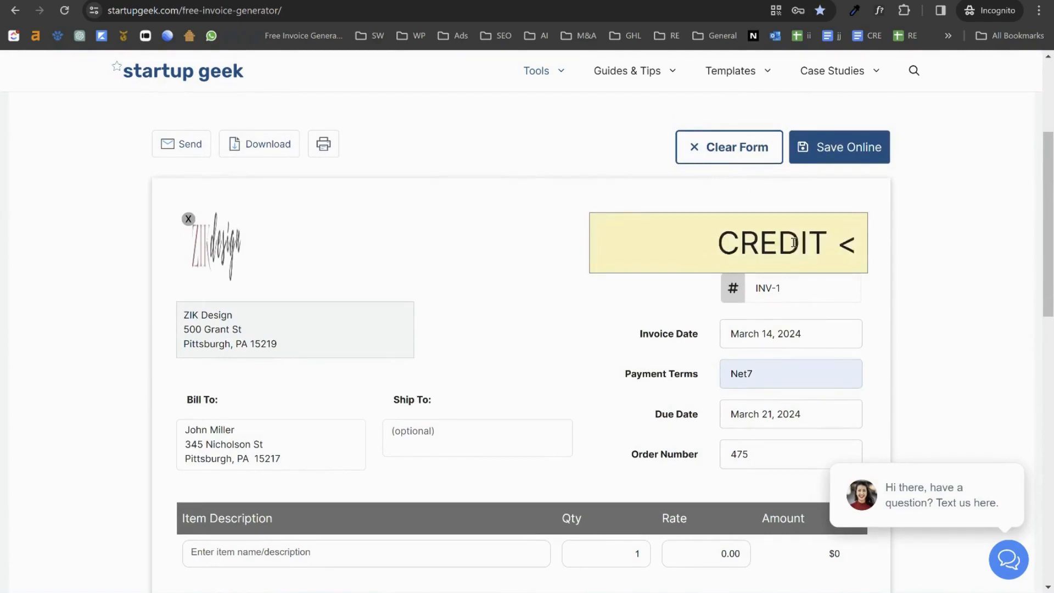
{"action": "key", "text": "BackSpace"}
{"action": "type", "text": "MEO"}
{"action": "key", "text": "BackSpace"}
{"action": "type", "text": "MO"}
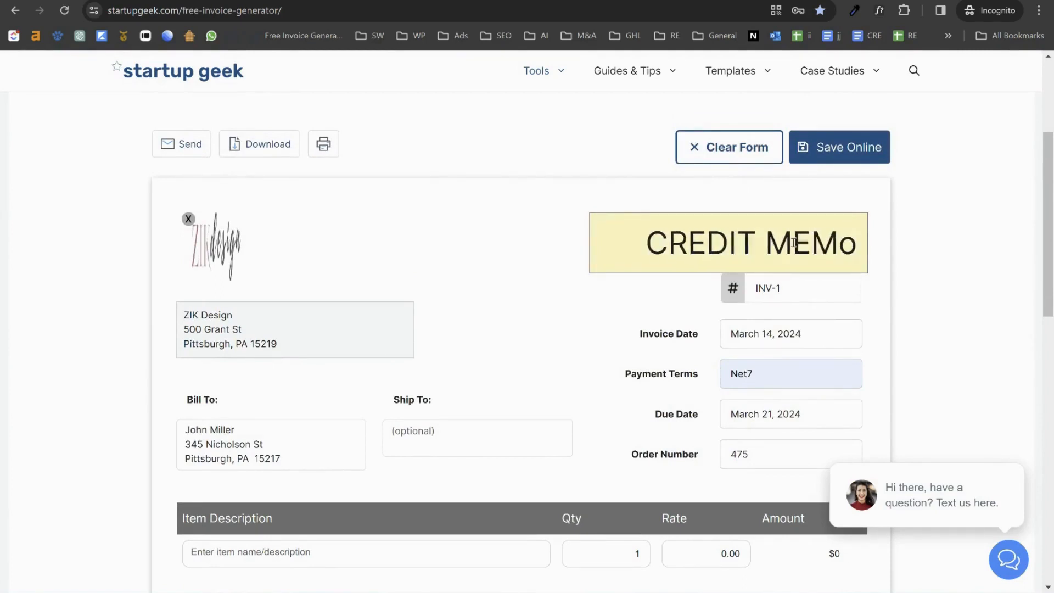
{"action": "left_click", "coordinate": [569, 264]}
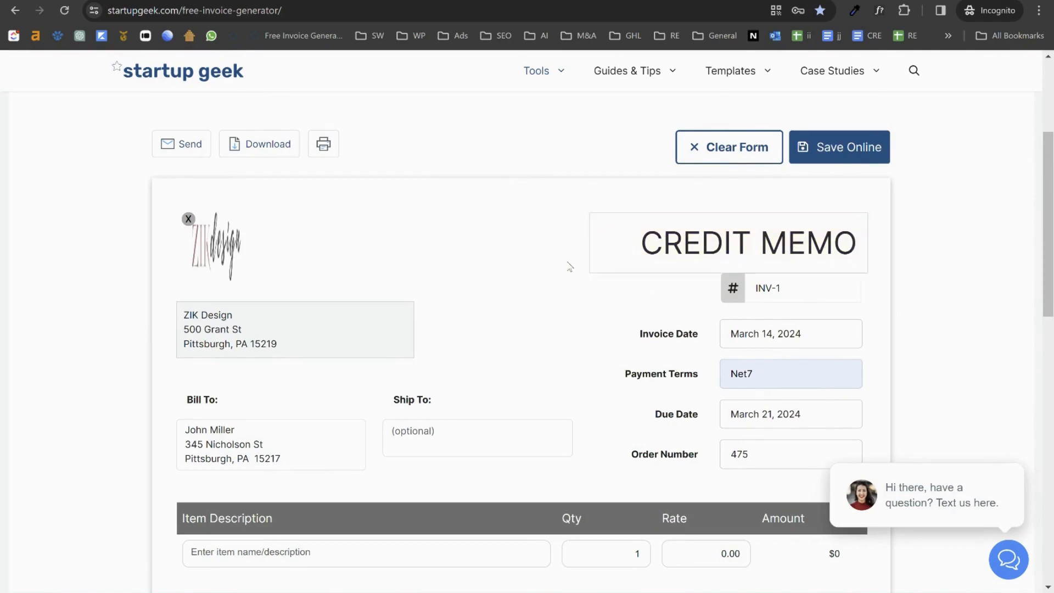
{"action": "triple_click", "coordinate": [708, 248]}
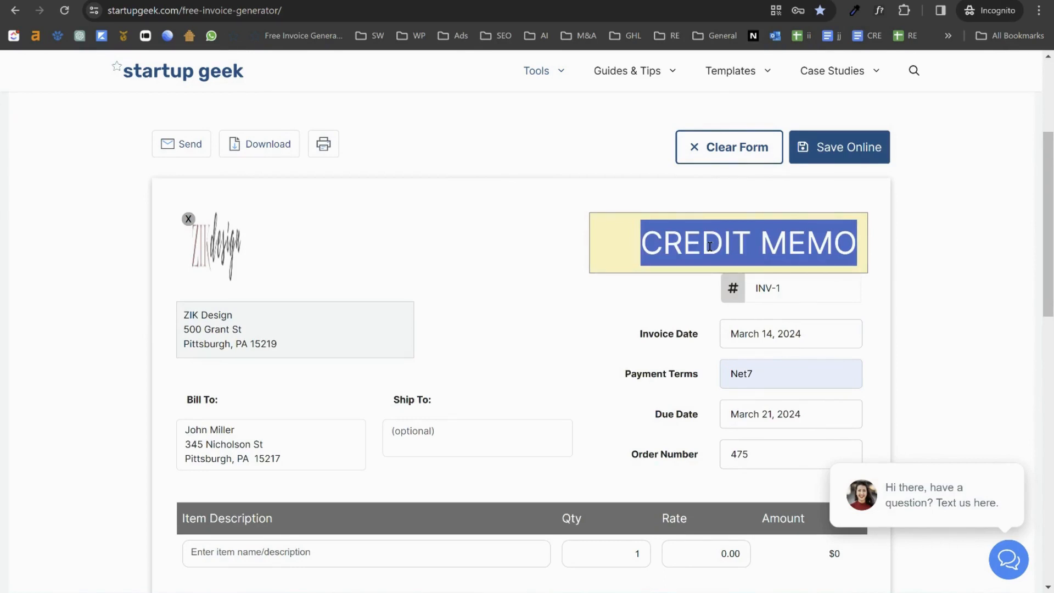
{"action": "type", "text": "RECEIPT"}
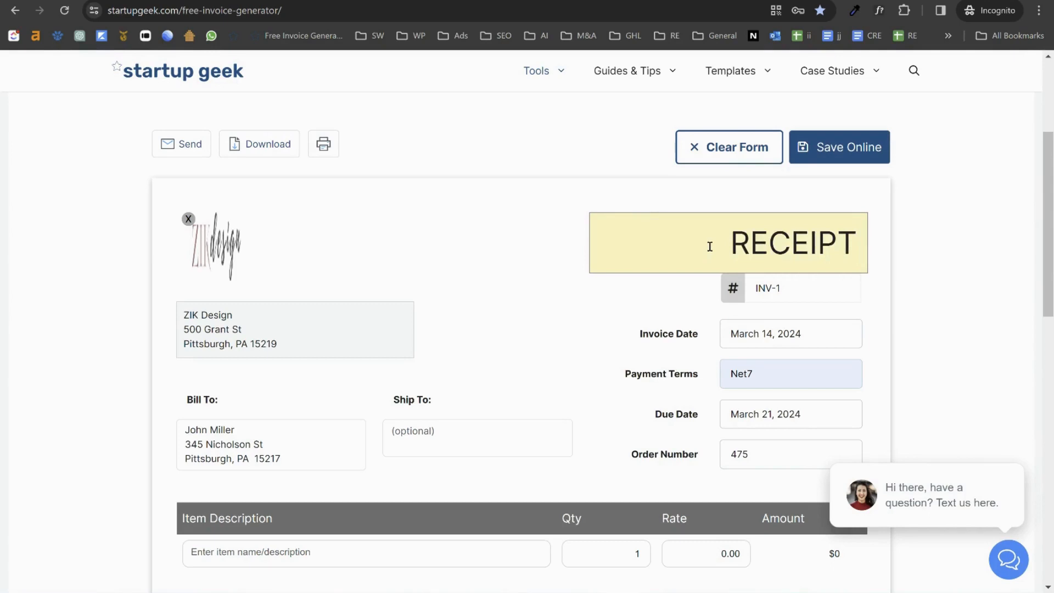
{"action": "left_click", "coordinate": [538, 275]}
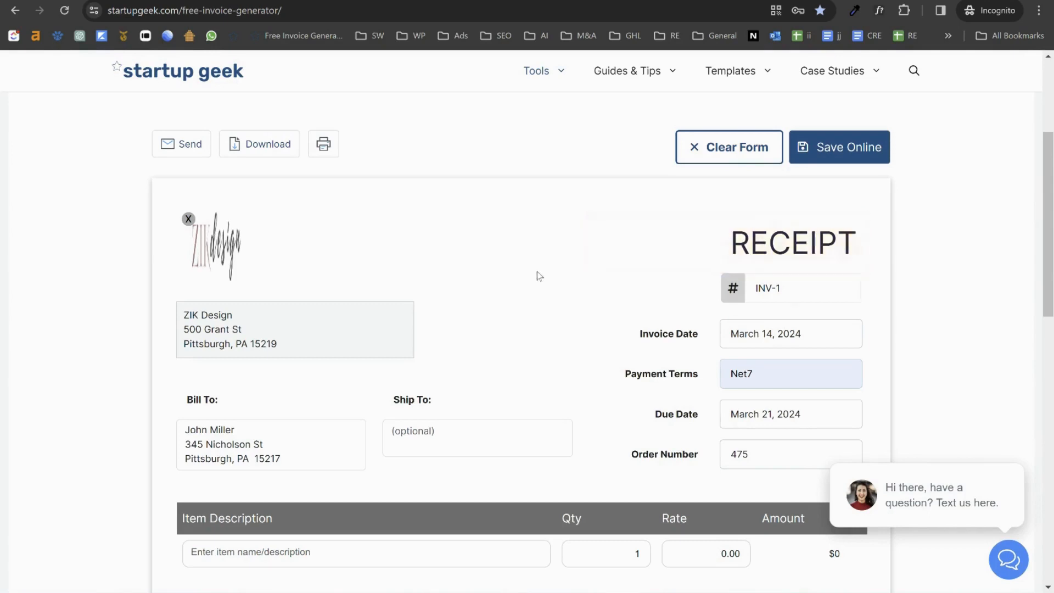
{"action": "left_click", "coordinate": [765, 252]}
{"action": "double_click", "coordinate": [765, 253]}
{"action": "type", "text": "INVOIC"}
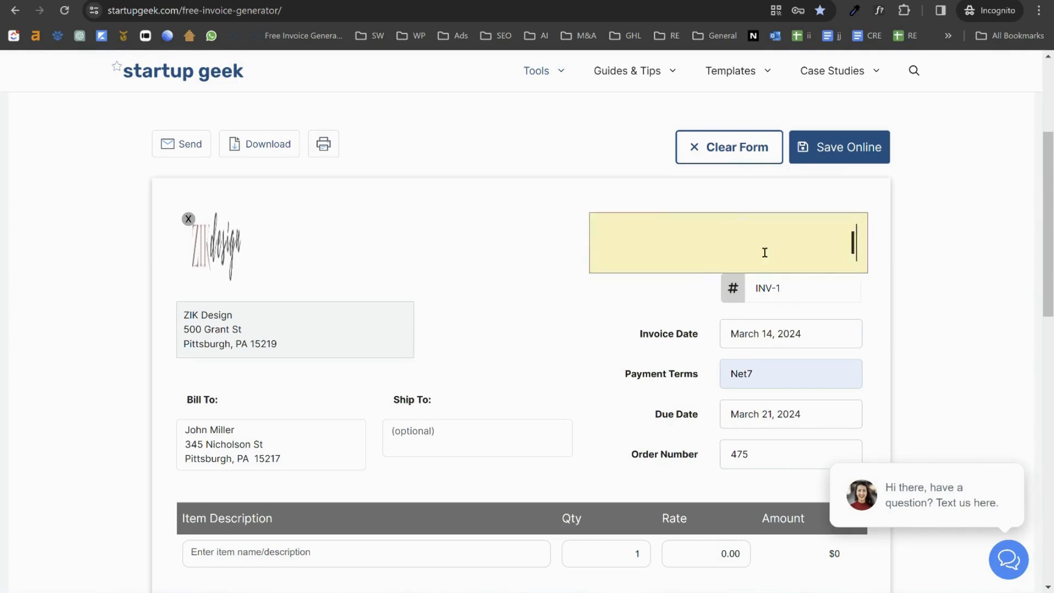
{"action": "type", "text": "E"}
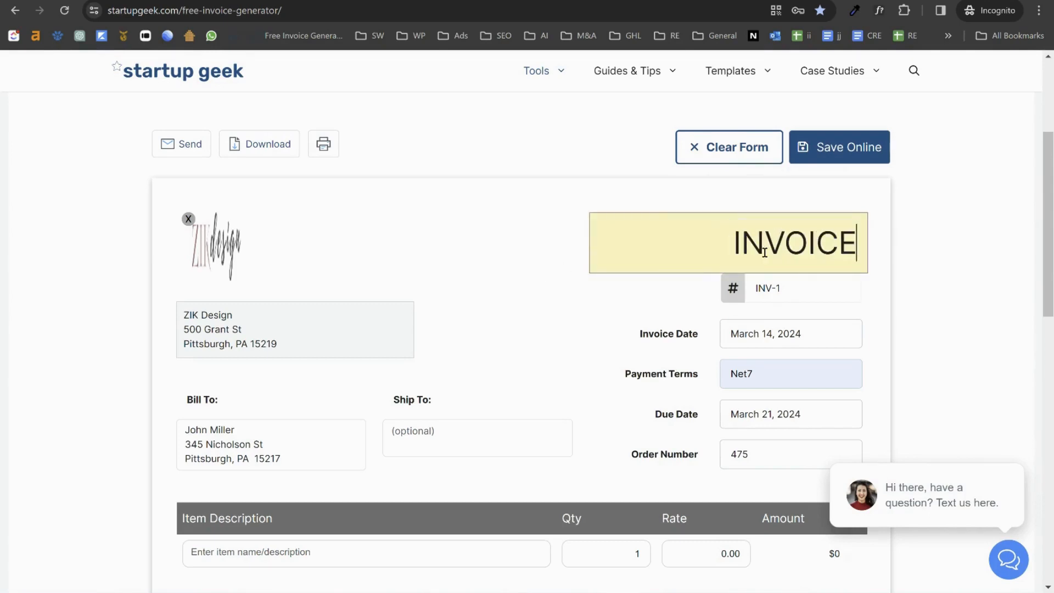
{"action": "left_click", "coordinate": [912, 243]}
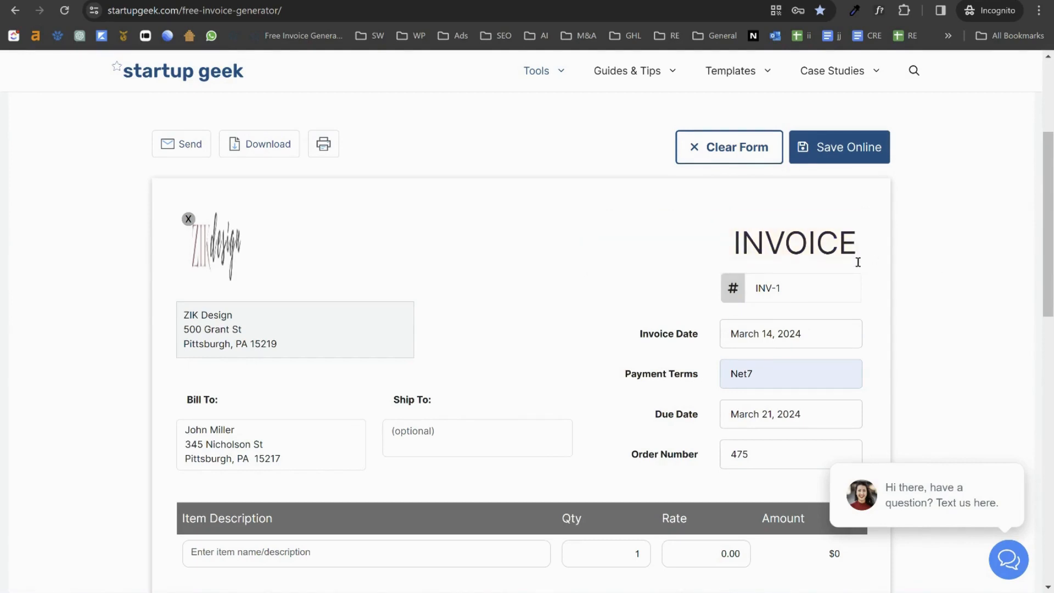
{"action": "scroll", "coordinate": [835, 317], "scroll_direction": "down", "scroll_amount": 4}
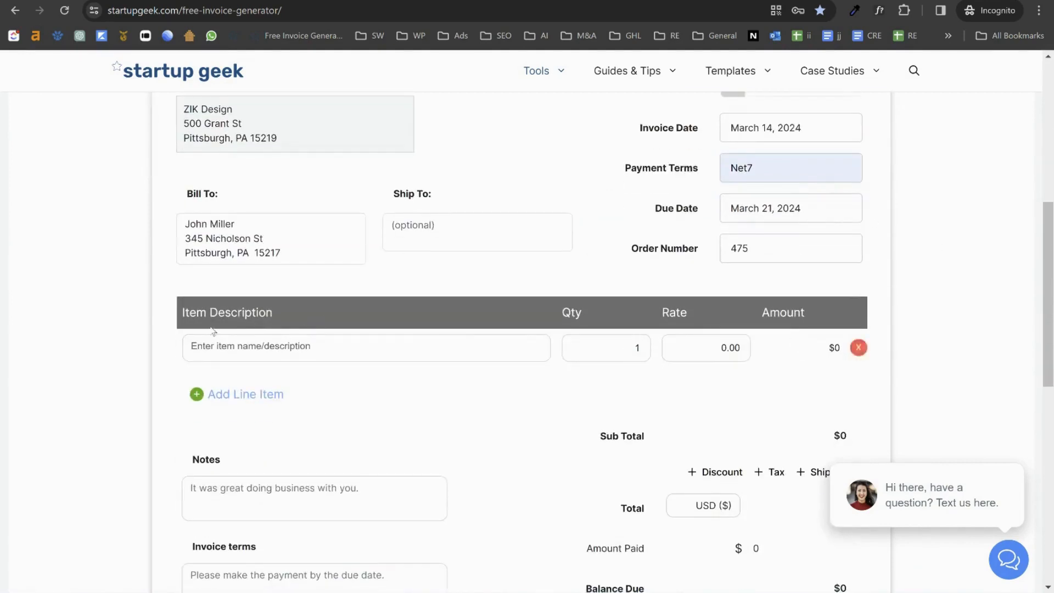
{"action": "left_click", "coordinate": [332, 354]}
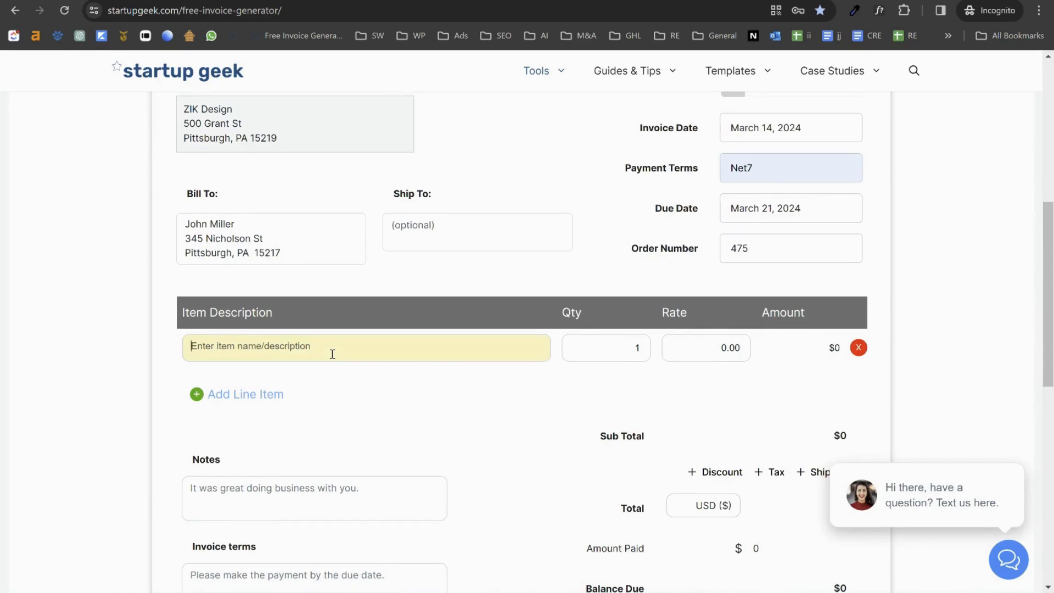
Step: Add line items 'Phase 1 Home Design' at 5000 and 'Prinitng' at 150
{"action": "type", "text": "Phase 1 De"}
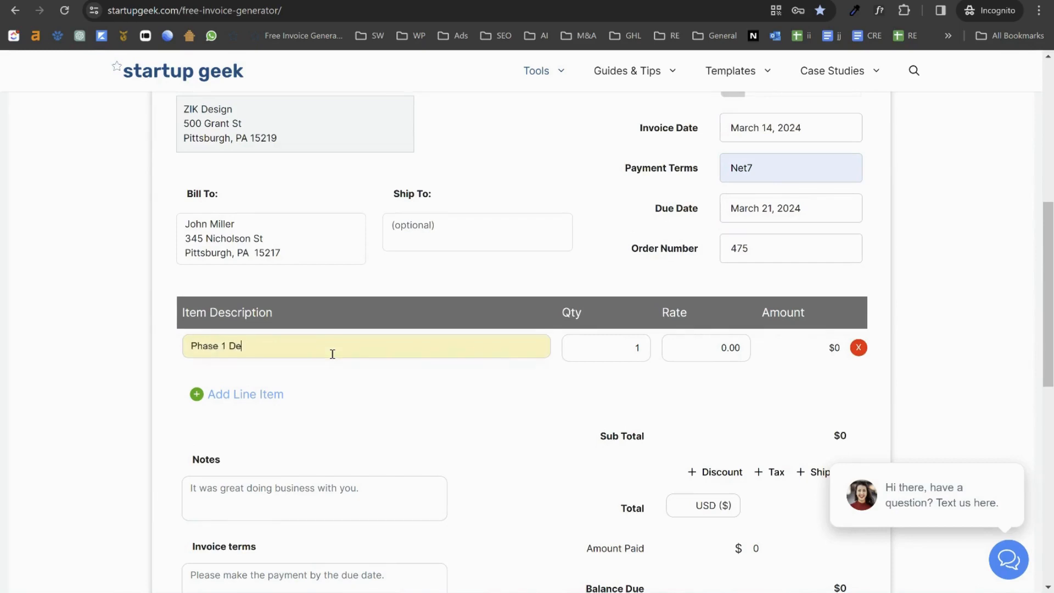
{"action": "type", "text": "sign"}
{"action": "type", "text": "Home"}
{"action": "left_click", "coordinate": [619, 350]}
{"action": "left_click", "coordinate": [695, 349]}
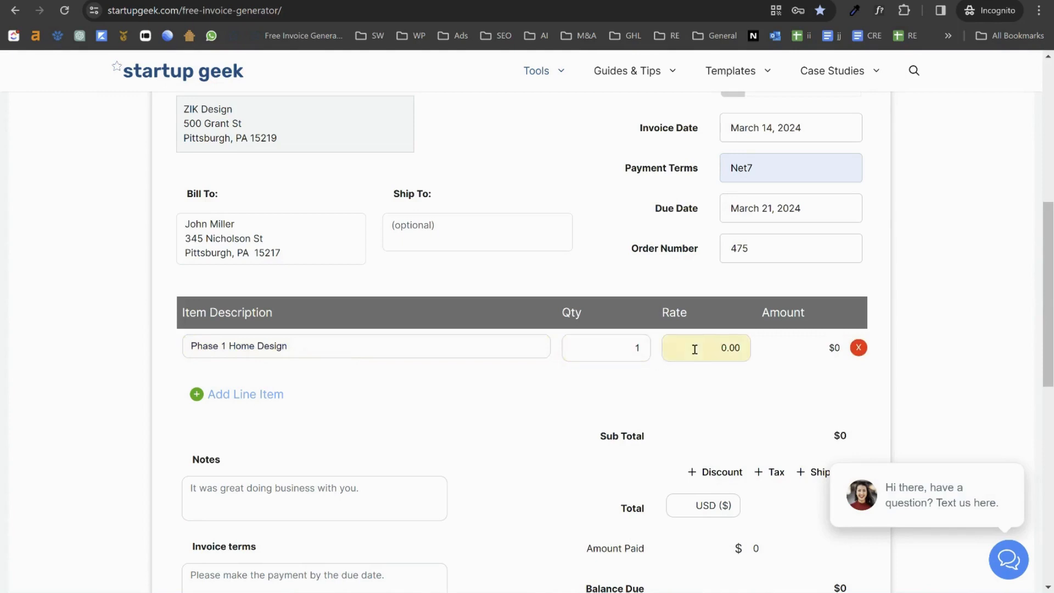
{"action": "type", "text": "500"}
{"action": "left_click", "coordinate": [238, 399]}
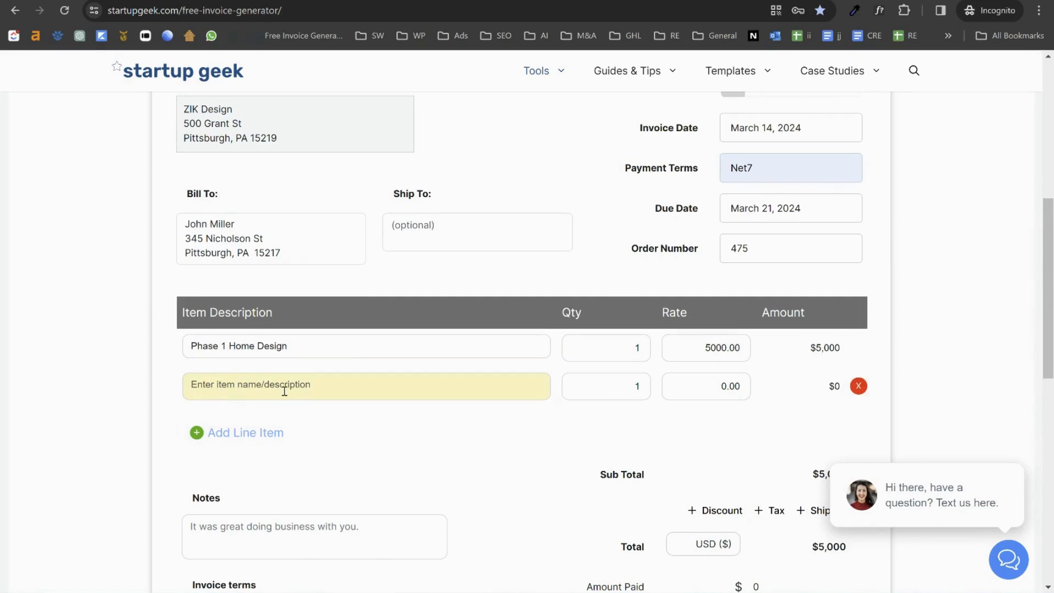
{"action": "type", "text": "Pr"}
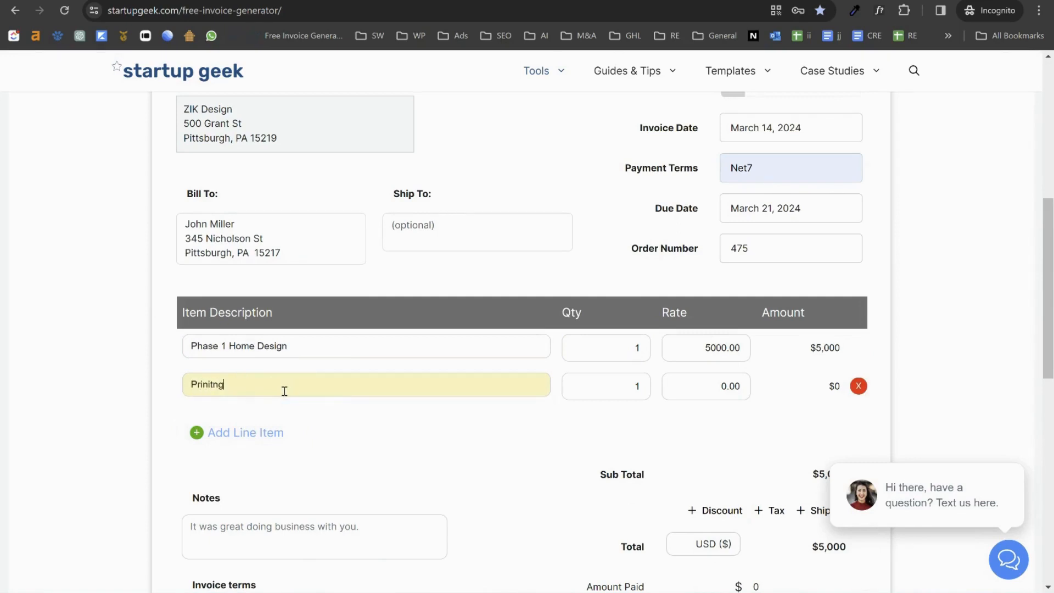
{"action": "type", "text": "initng"}
{"action": "left_click", "coordinate": [701, 391]}
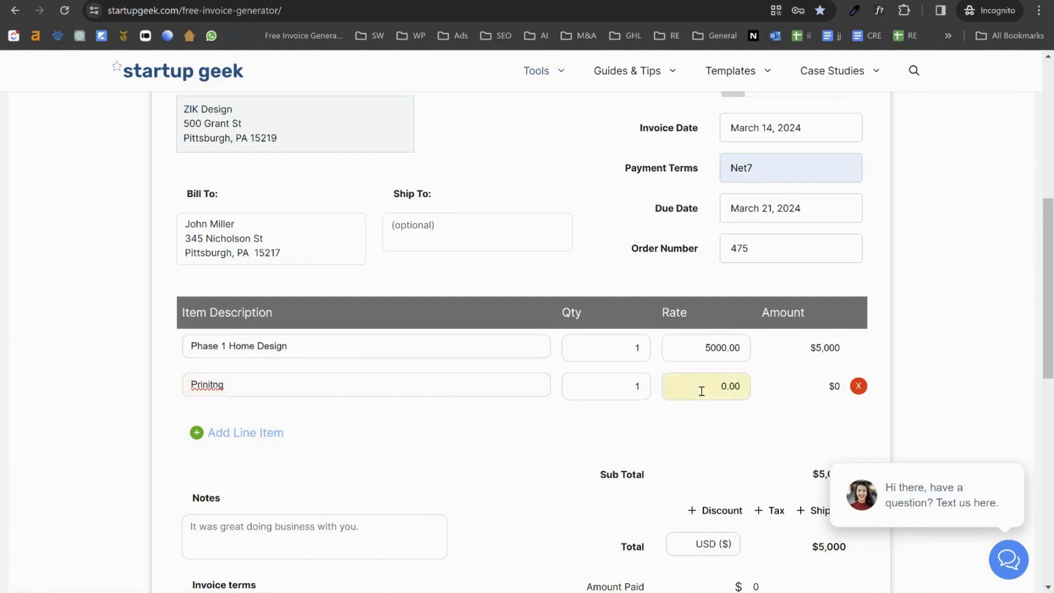
Step: Commit the 150.00 printing rate, then add a 10% discount and 7% sales tax
{"action": "type", "text": "15"}
{"action": "left_click", "coordinate": [714, 440]}
{"action": "scroll", "coordinate": [766, 384], "scroll_direction": "down", "scroll_amount": 5}
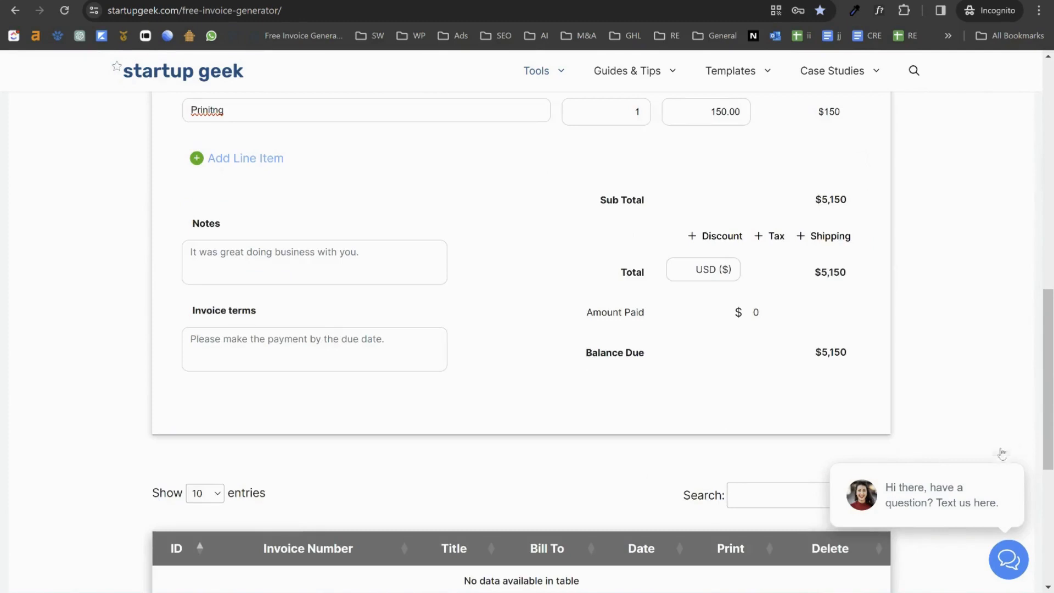
{"action": "scroll", "coordinate": [774, 373], "scroll_direction": "up", "scroll_amount": 3}
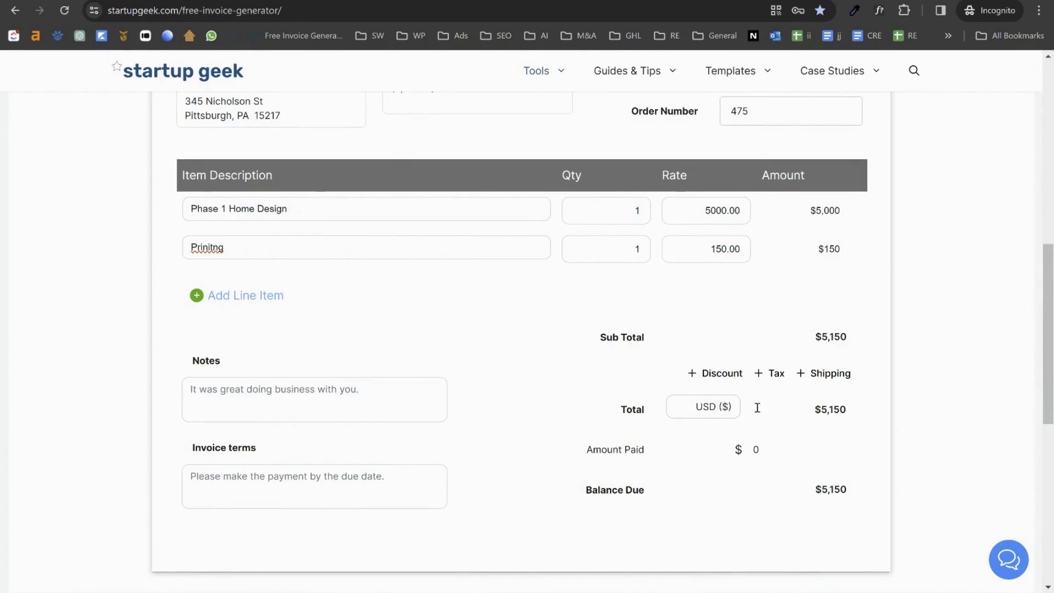
{"action": "left_click", "coordinate": [722, 375]}
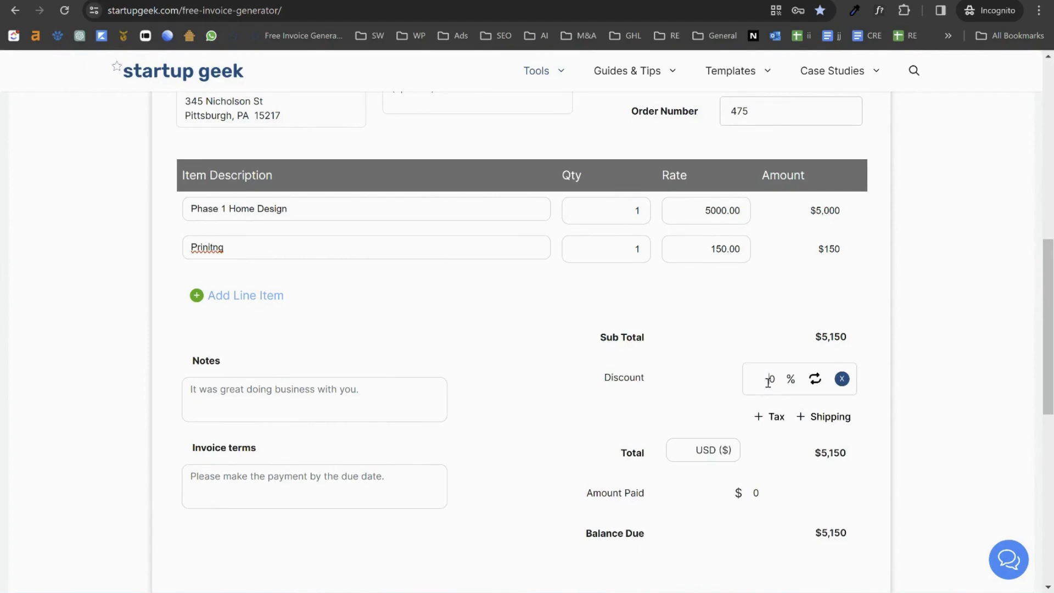
{"action": "type", "text": "1"}
{"action": "left_click", "coordinate": [766, 420]}
{"action": "double_click", "coordinate": [780, 420]}
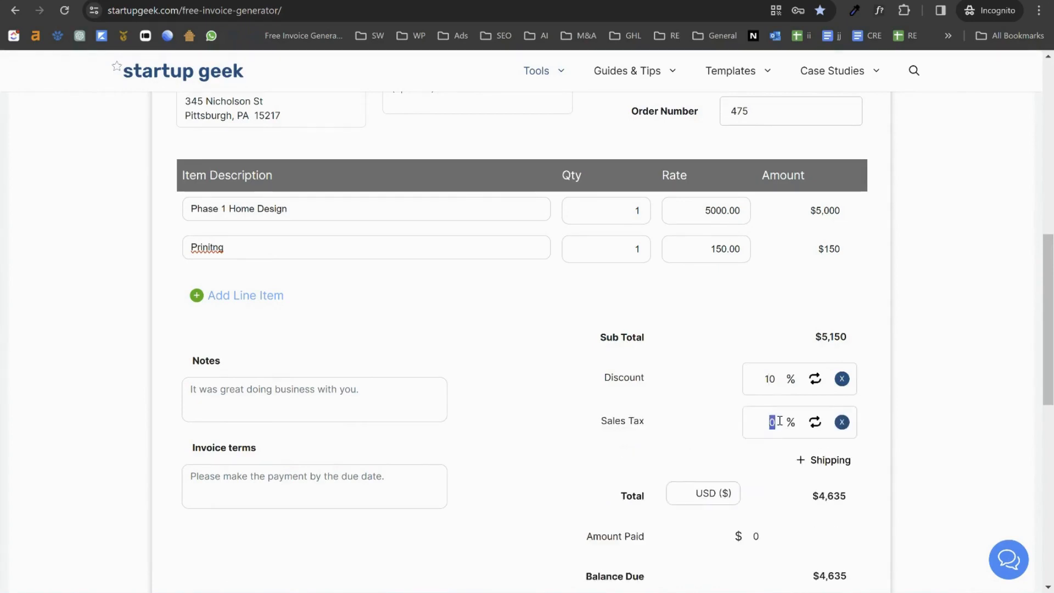
{"action": "type", "text": "7"}
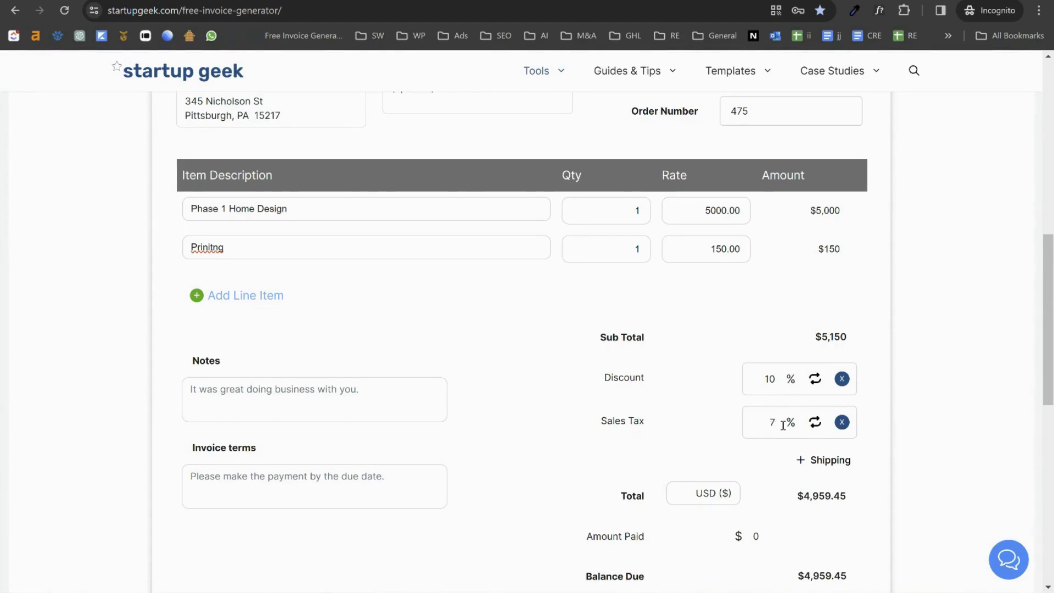
Step: Add $25 shipping and record $1000 paid, leaving a $3,984.45 balance due
{"action": "left_click", "coordinate": [835, 466]}
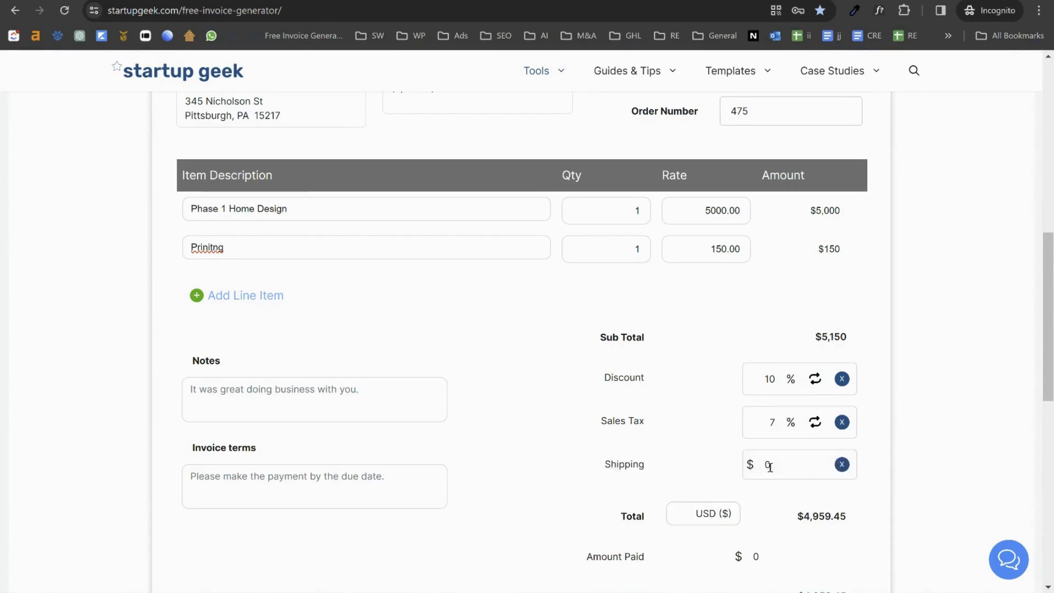
{"action": "left_click", "coordinate": [763, 467]}
{"action": "type", "text": "25"}
{"action": "scroll", "coordinate": [835, 479], "scroll_direction": "down", "scroll_amount": 3}
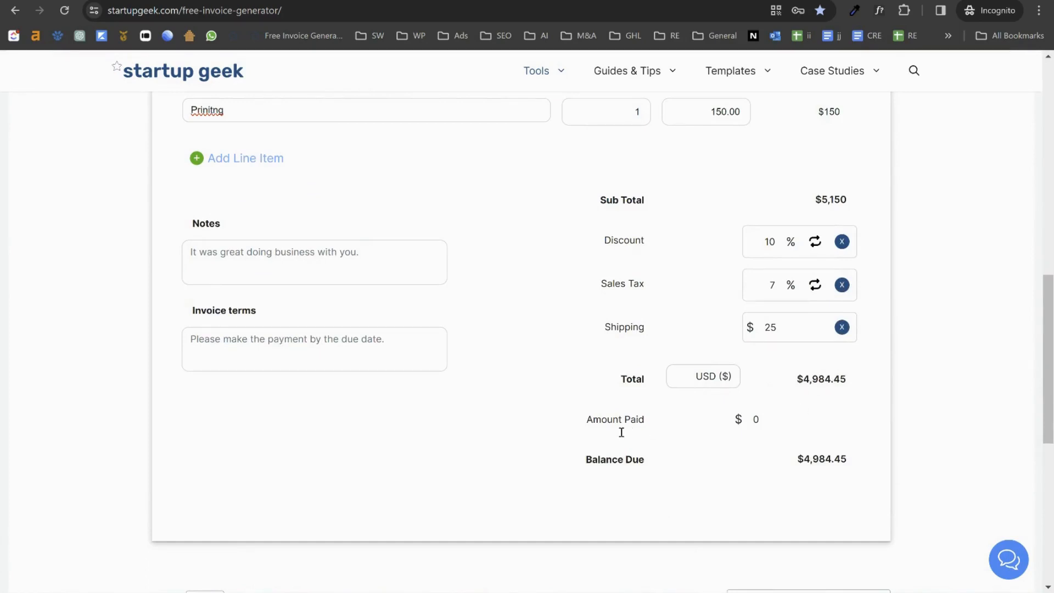
{"action": "left_click", "coordinate": [756, 421]}
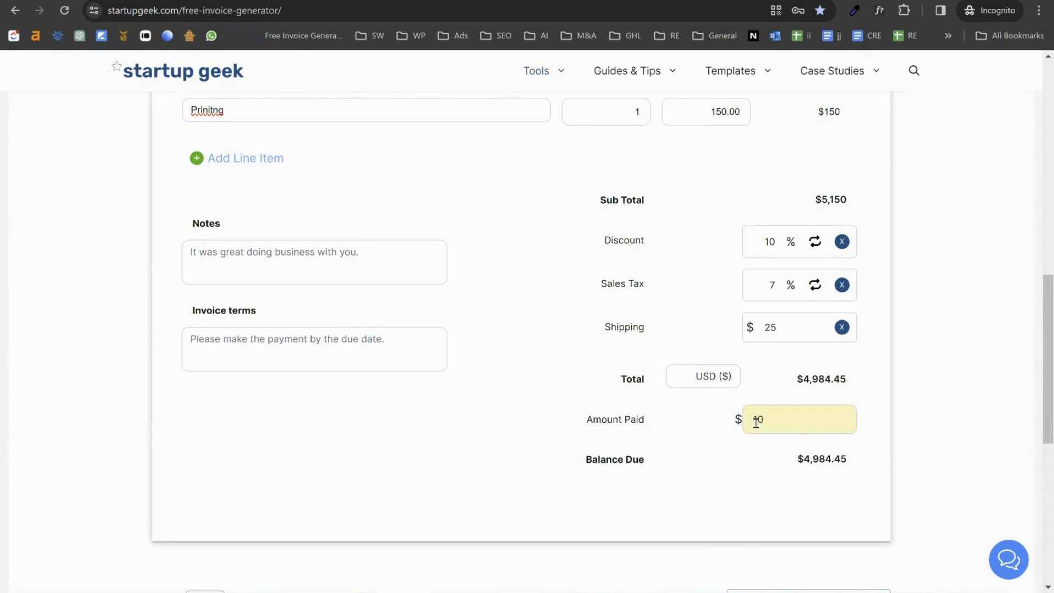
{"action": "type", "text": "1000"}
{"action": "left_click", "coordinate": [978, 426]}
{"action": "left_click_drag", "start_coordinate": [790, 462], "coordinate": [865, 467]}
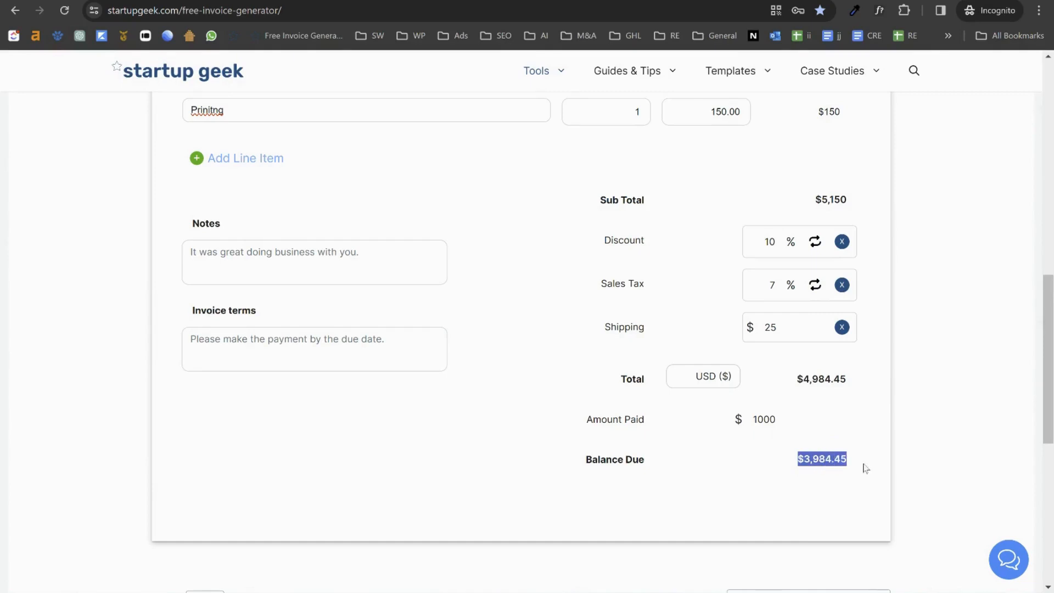
Step: Add Bank of America with its routing and account numbers below the thank-you note
{"action": "left_click", "coordinate": [830, 483]}
{"action": "scroll", "coordinate": [291, 336], "scroll_direction": "up", "scroll_amount": 3}
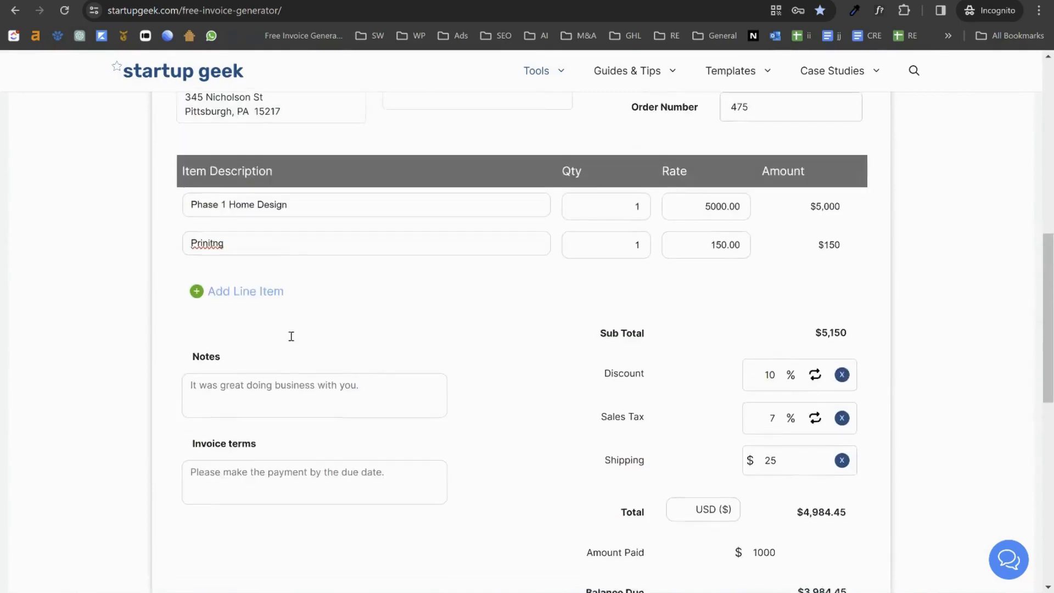
{"action": "left_click", "coordinate": [257, 397]}
{"action": "double_click", "coordinate": [215, 363]}
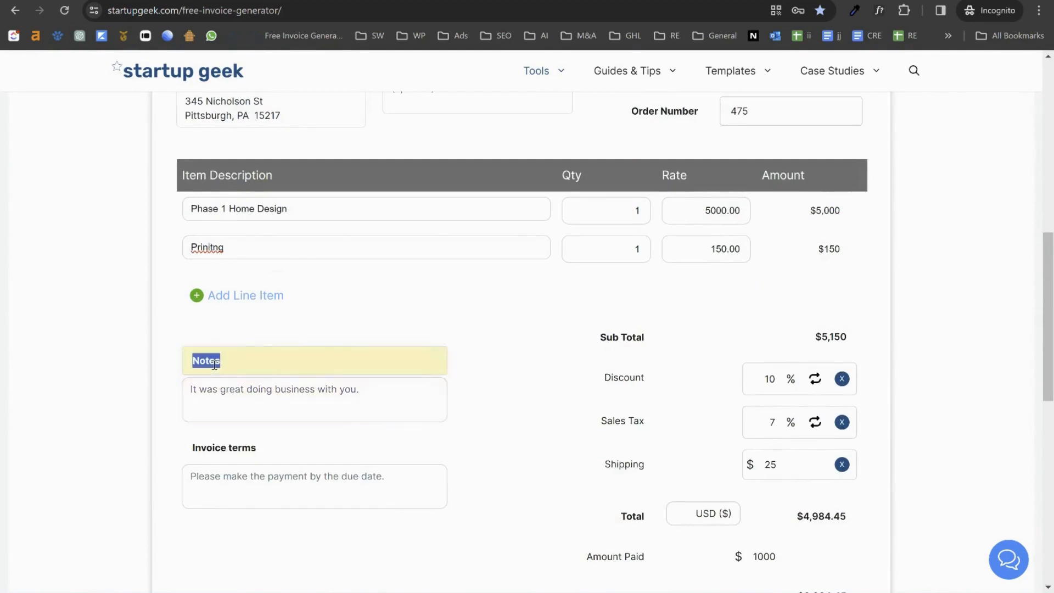
{"action": "left_click", "coordinate": [235, 397]}
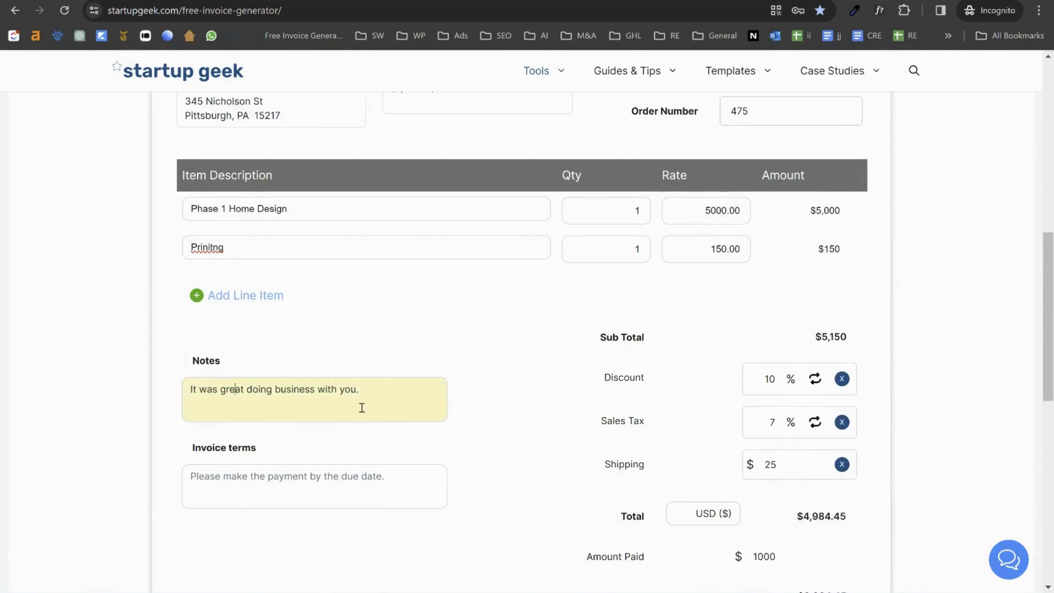
{"action": "key", "text": "Return"}
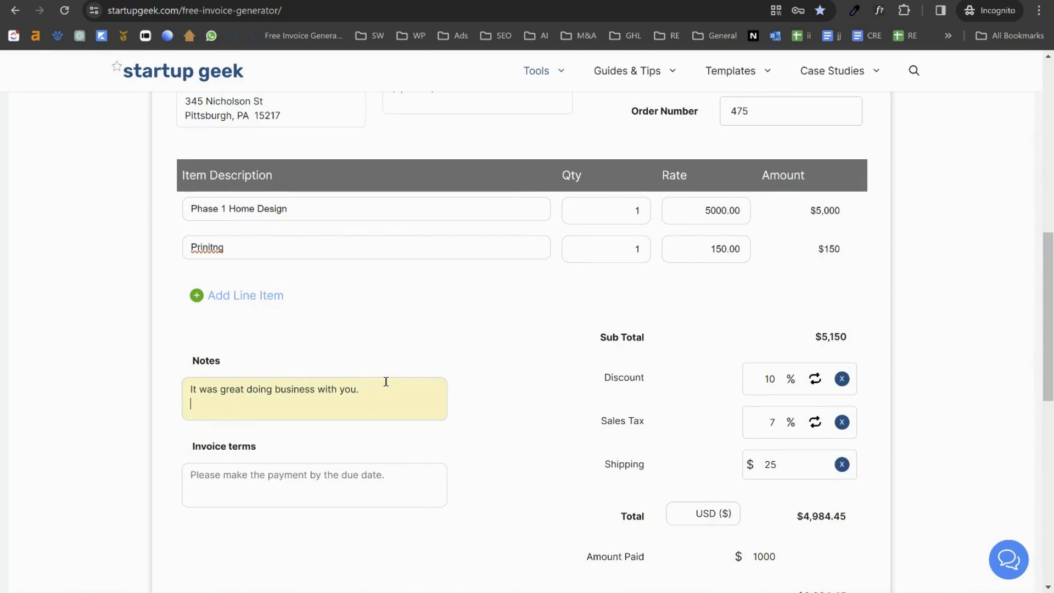
{"action": "type", "text": "Bank of Americ"}
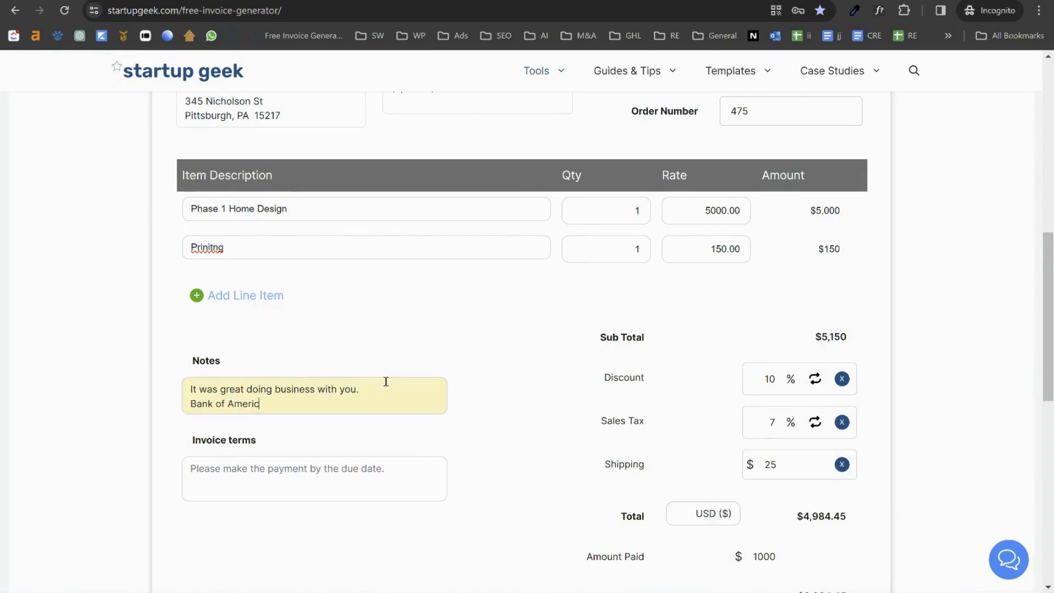
{"action": "type", "text": "a"}
{"action": "key", "text": "Return"}
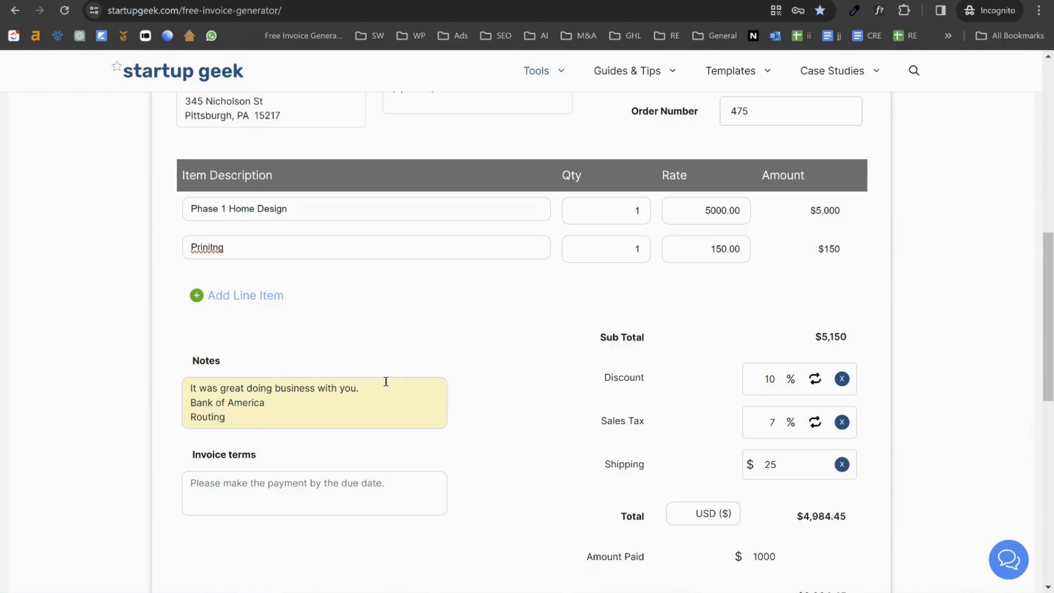
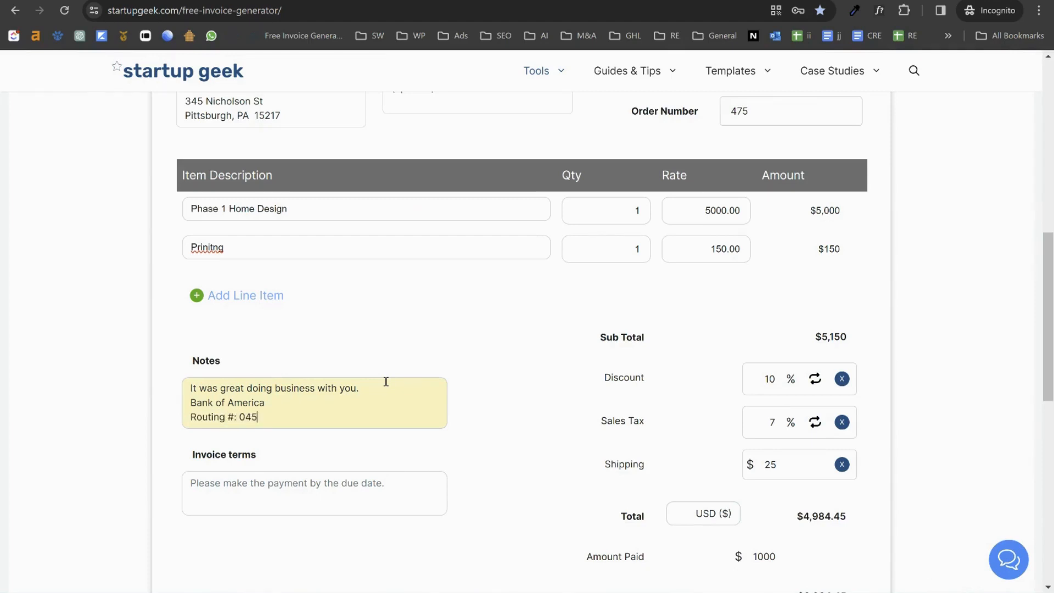
{"action": "key", "text": "Return"}
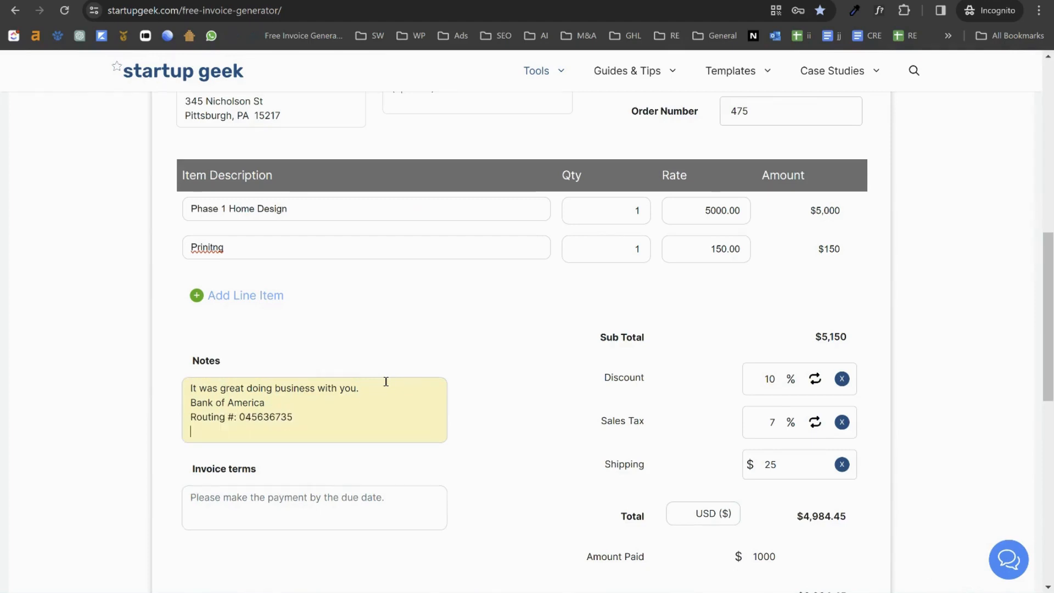
{"action": "type", "text": "Account"}
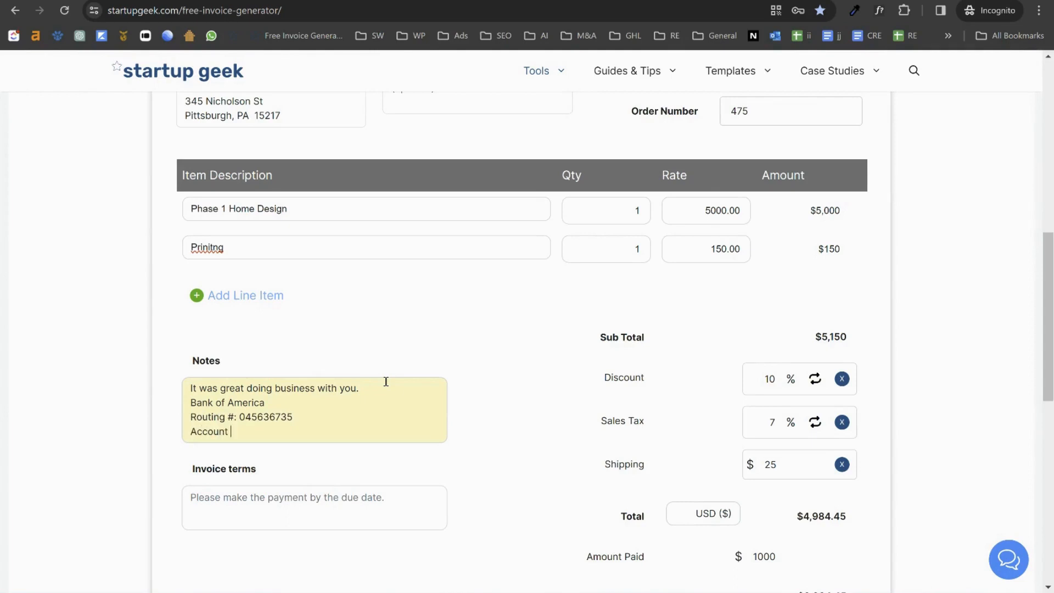
Step: Review the invoice terms text, leaving the Invoice terms heading unchanged
{"action": "left_click", "coordinate": [275, 522]}
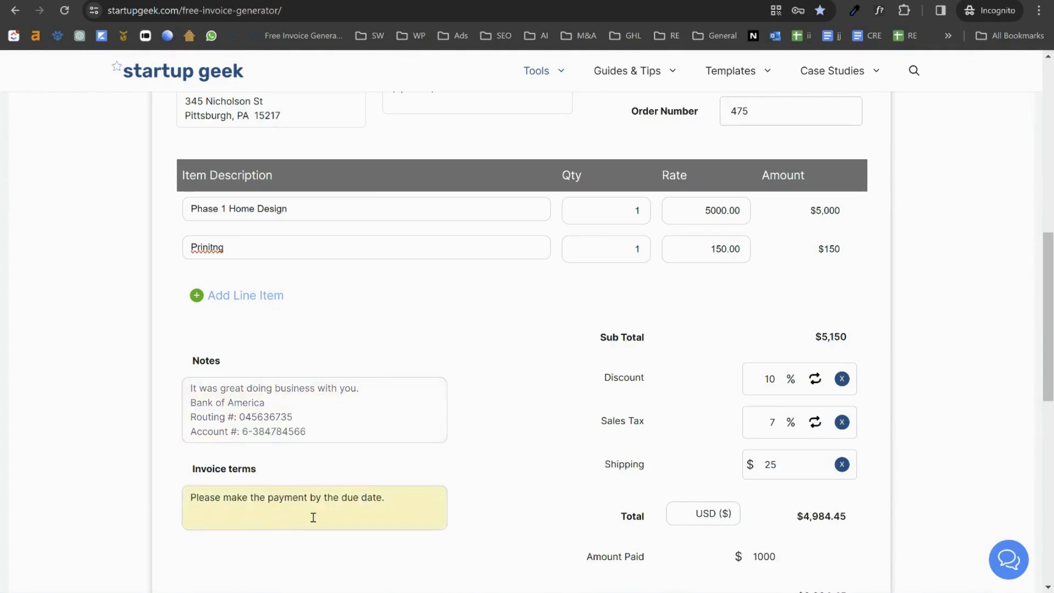
{"action": "left_click_drag", "start_coordinate": [409, 497], "coordinate": [171, 509]}
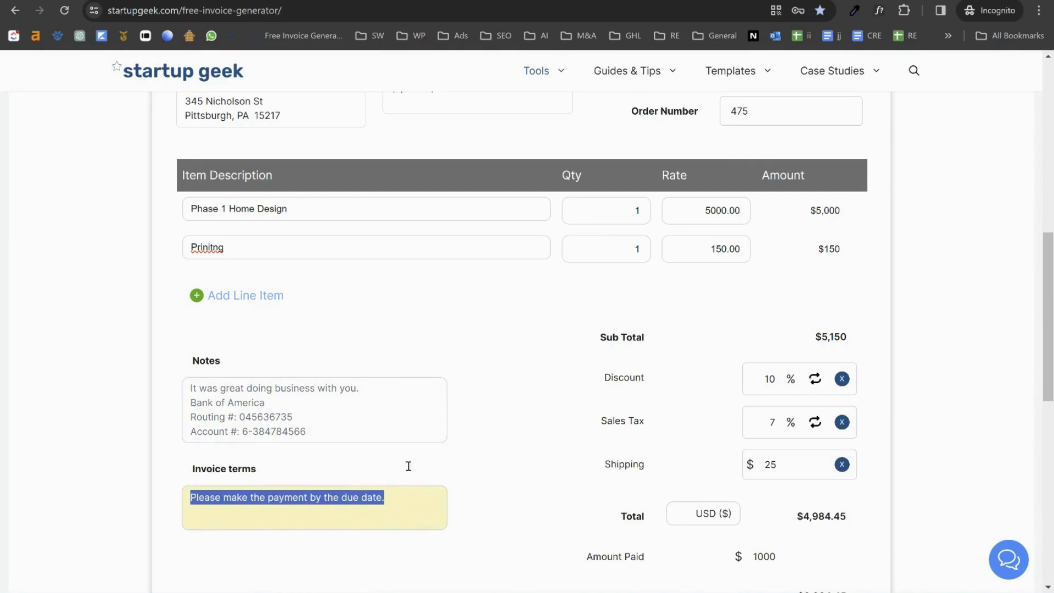
{"action": "left_click", "coordinate": [491, 457]}
{"action": "left_click", "coordinate": [241, 478]}
{"action": "left_click", "coordinate": [227, 466]}
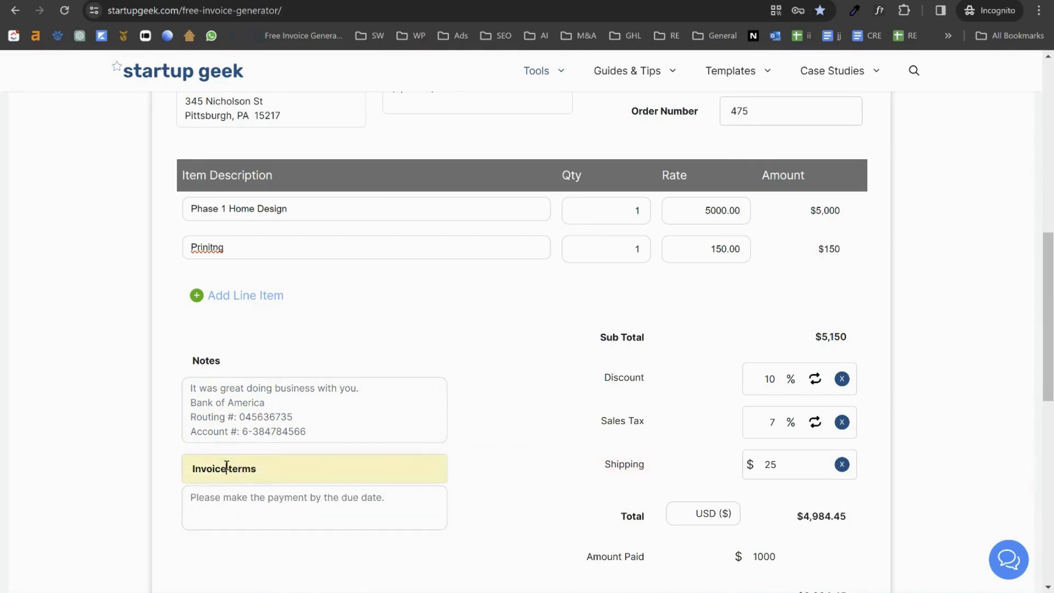
{"action": "left_click", "coordinate": [516, 451]}
Step: Cancel the PDF download's Save As dialog and generate the printable invoice instead
{"action": "scroll", "coordinate": [511, 447], "scroll_direction": "down", "scroll_amount": 3}
{"action": "scroll", "coordinate": [535, 451], "scroll_direction": "up", "scroll_amount": 5}
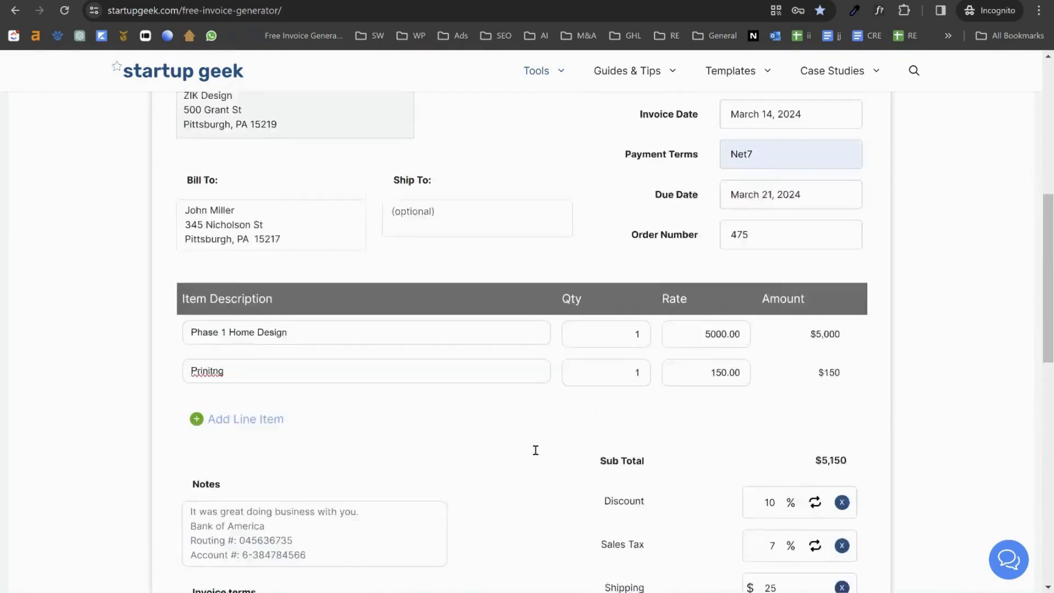
{"action": "scroll", "coordinate": [403, 409], "scroll_direction": "up", "scroll_amount": 3}
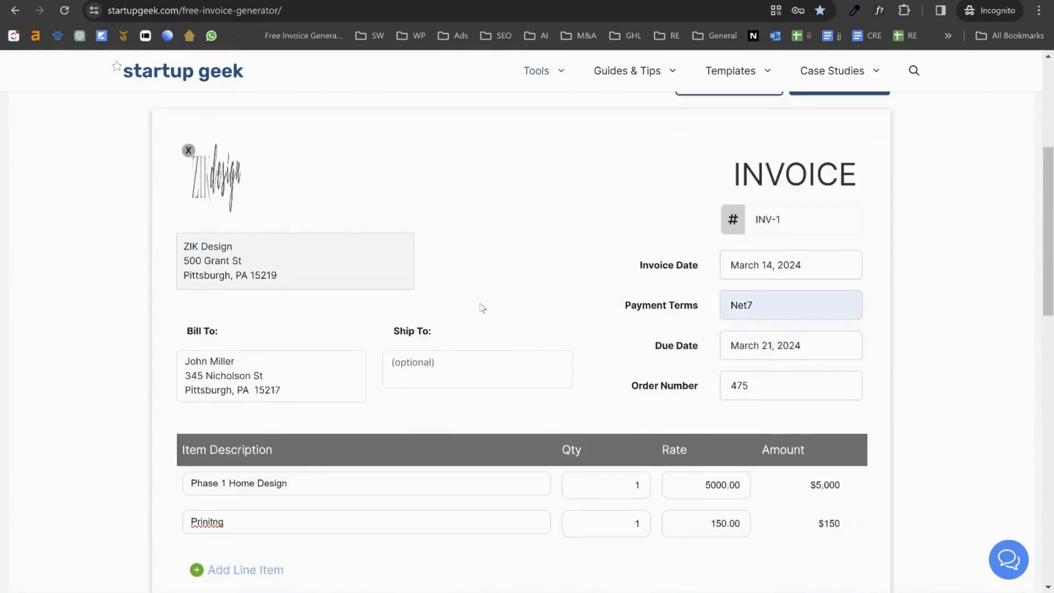
{"action": "scroll", "coordinate": [473, 259], "scroll_direction": "up", "scroll_amount": 2}
{"action": "scroll", "coordinate": [489, 357], "scroll_direction": "down", "scroll_amount": 4}
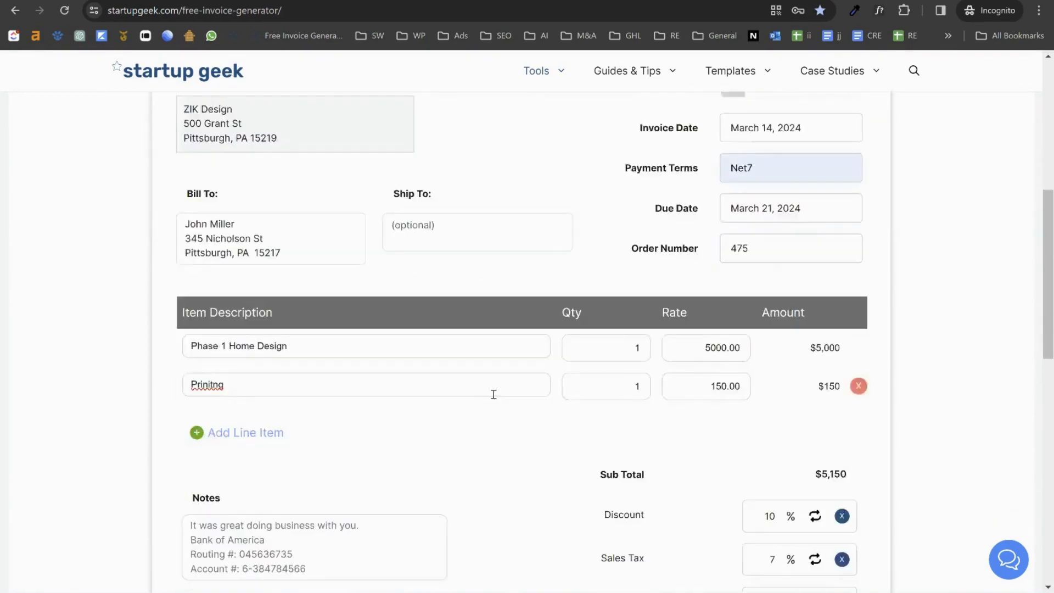
{"action": "scroll", "coordinate": [492, 404], "scroll_direction": "down", "scroll_amount": 5}
{"action": "scroll", "coordinate": [484, 417], "scroll_direction": "up", "scroll_amount": 12}
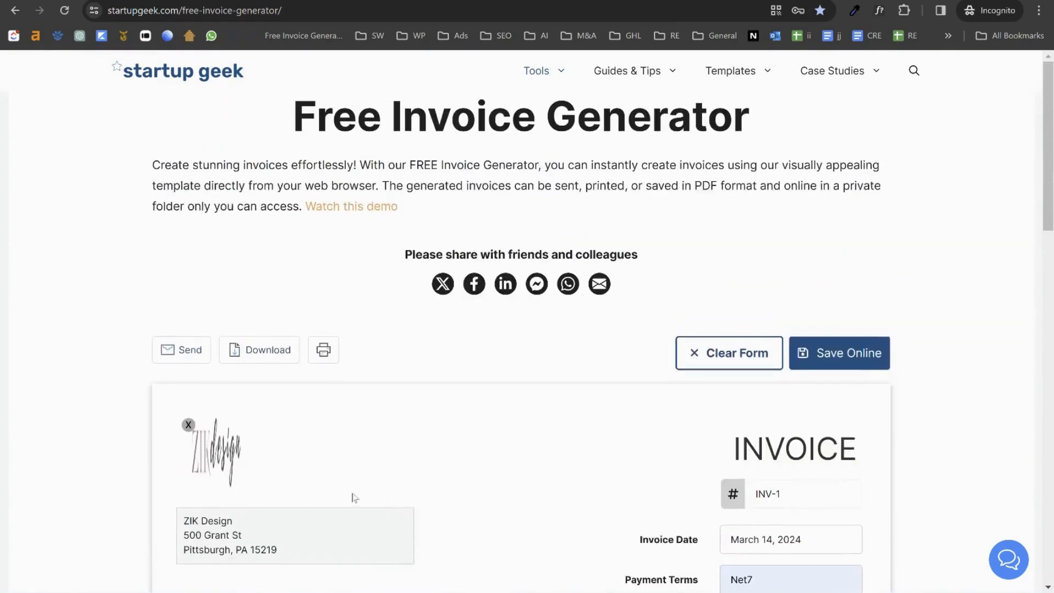
{"action": "scroll", "coordinate": [332, 439], "scroll_direction": "down", "scroll_amount": 2}
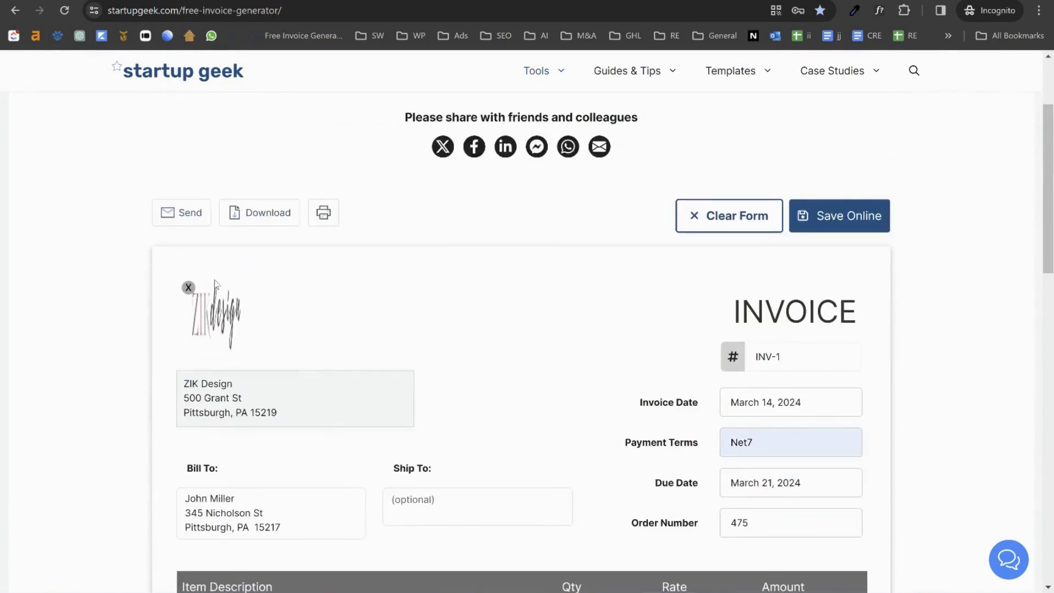
{"action": "left_click", "coordinate": [259, 212]}
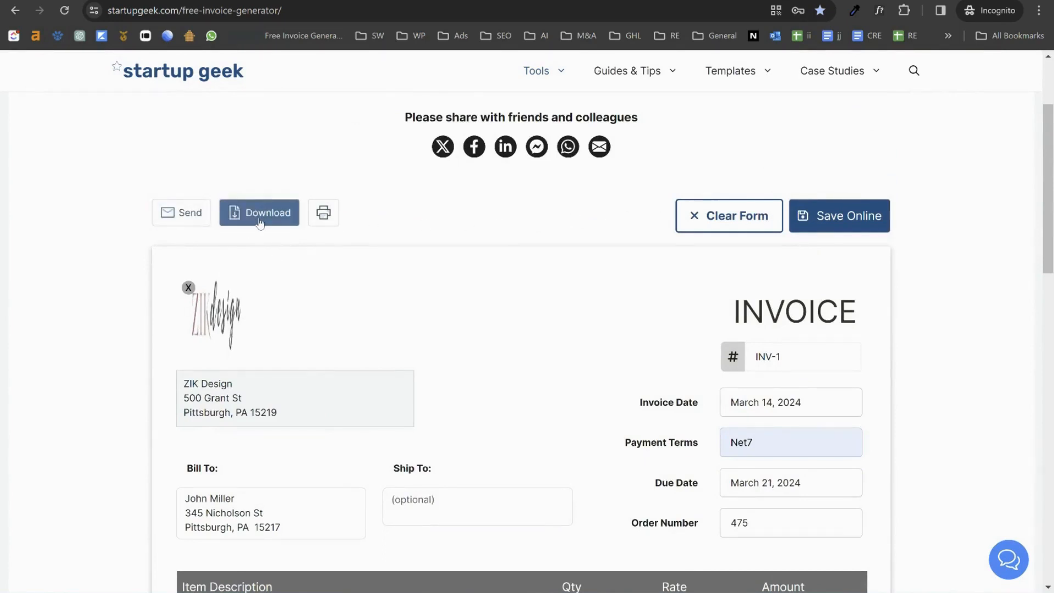
{"action": "left_click", "coordinate": [259, 219]}
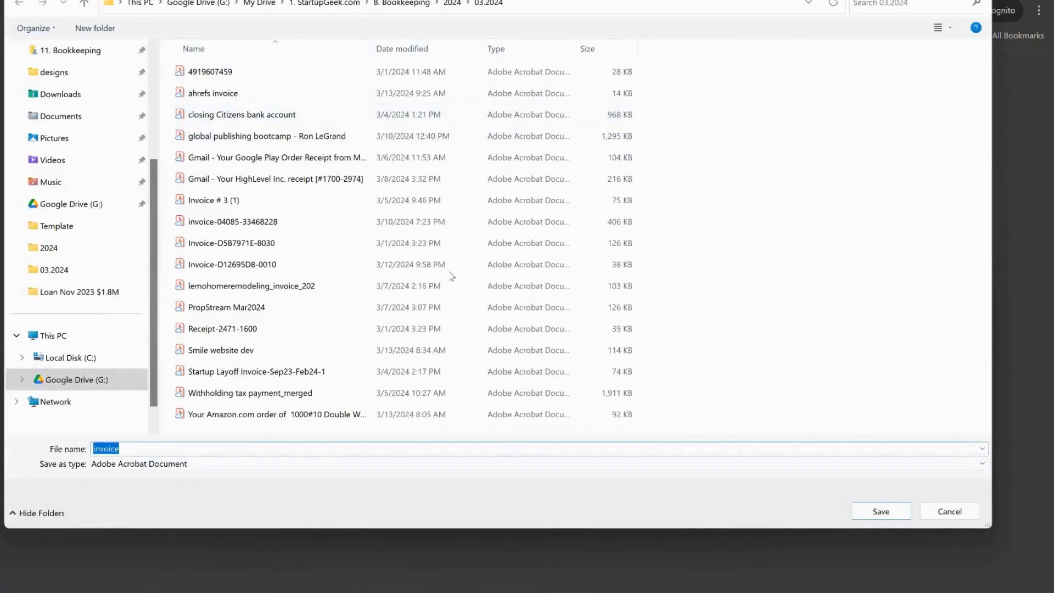
{"action": "left_click", "coordinate": [950, 511]}
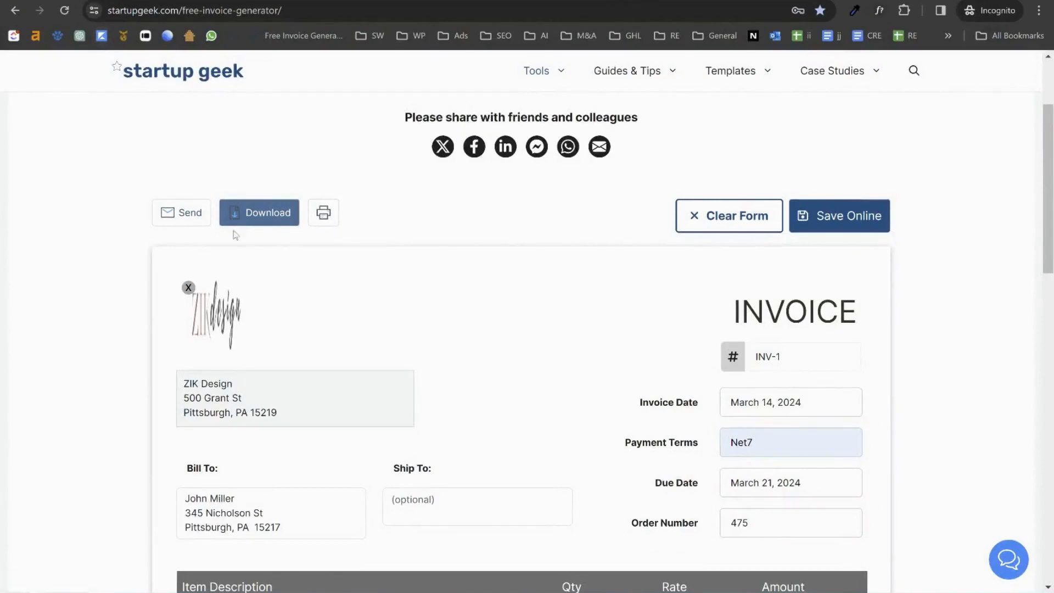
{"action": "left_click", "coordinate": [320, 219]}
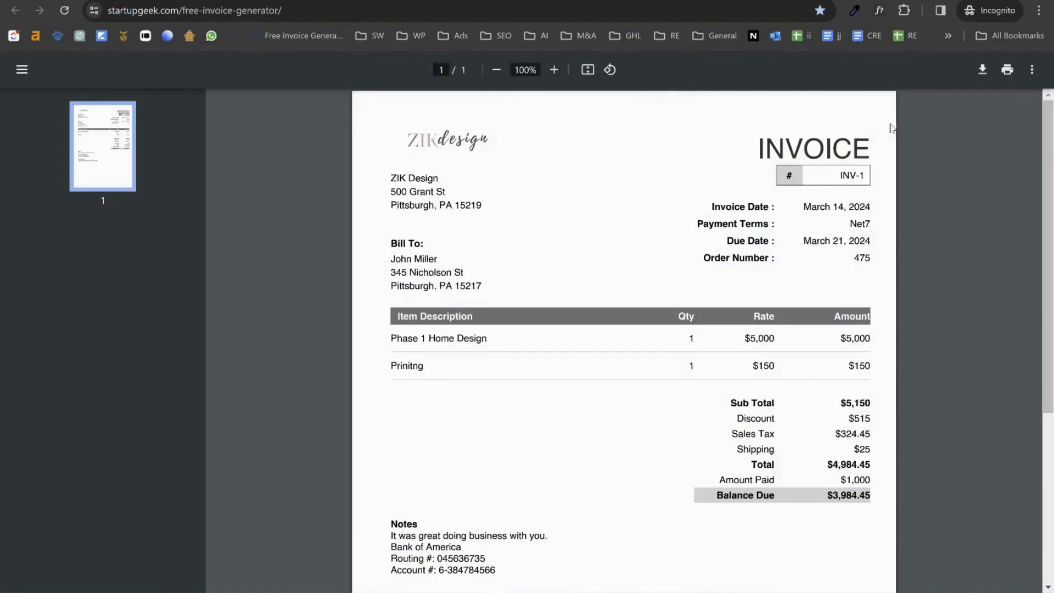
Step: Bring up print options for the INV-1 PDF, then cancel and close the preview
{"action": "left_click", "coordinate": [1007, 70]}
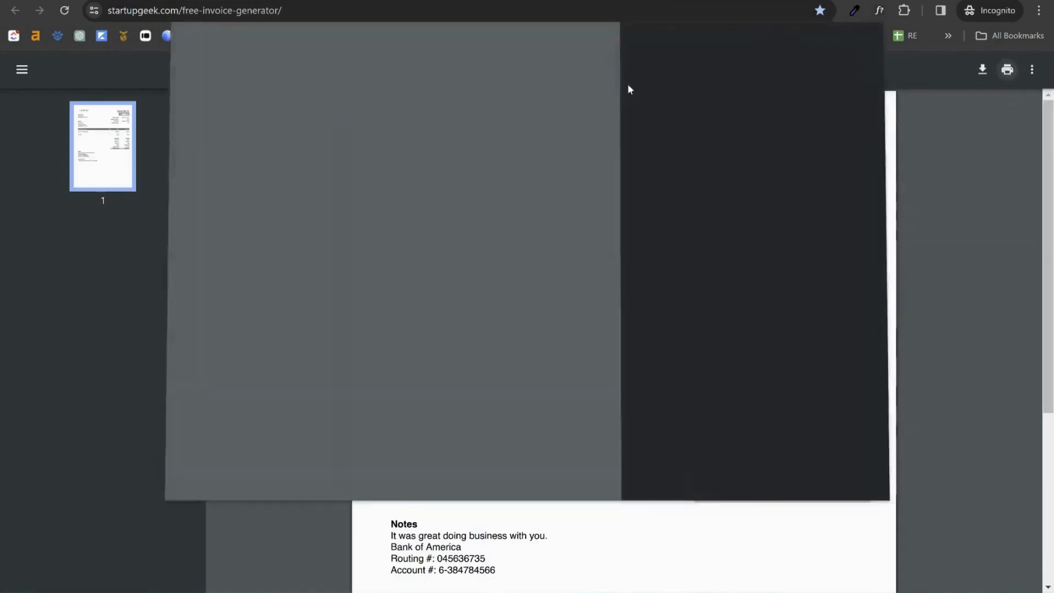
{"action": "left_click", "coordinate": [833, 465]}
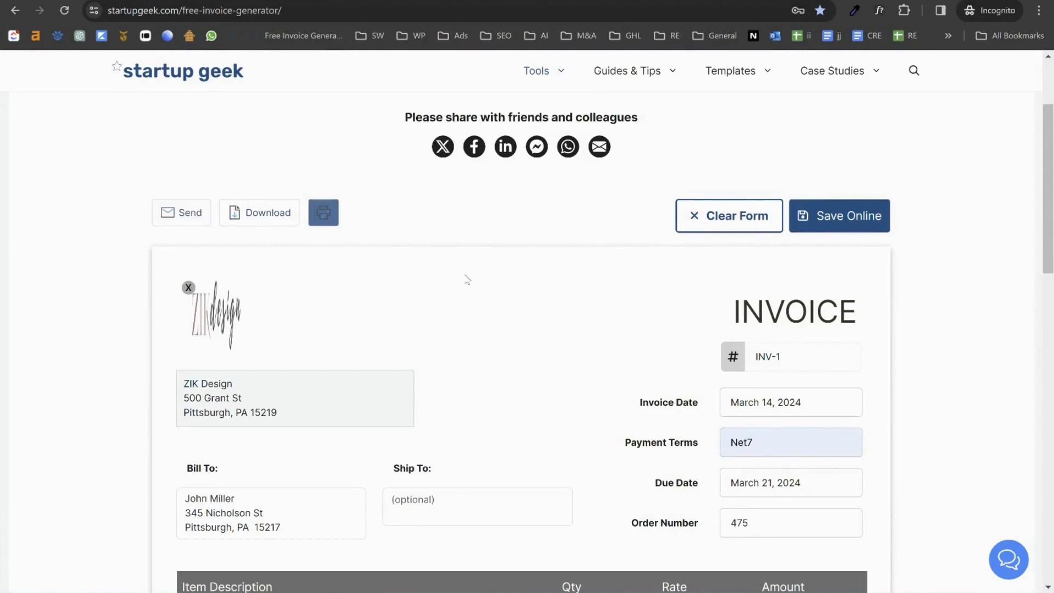
Step: Start saving the invoice online and look over the new-account registration form
{"action": "left_click", "coordinate": [825, 219]}
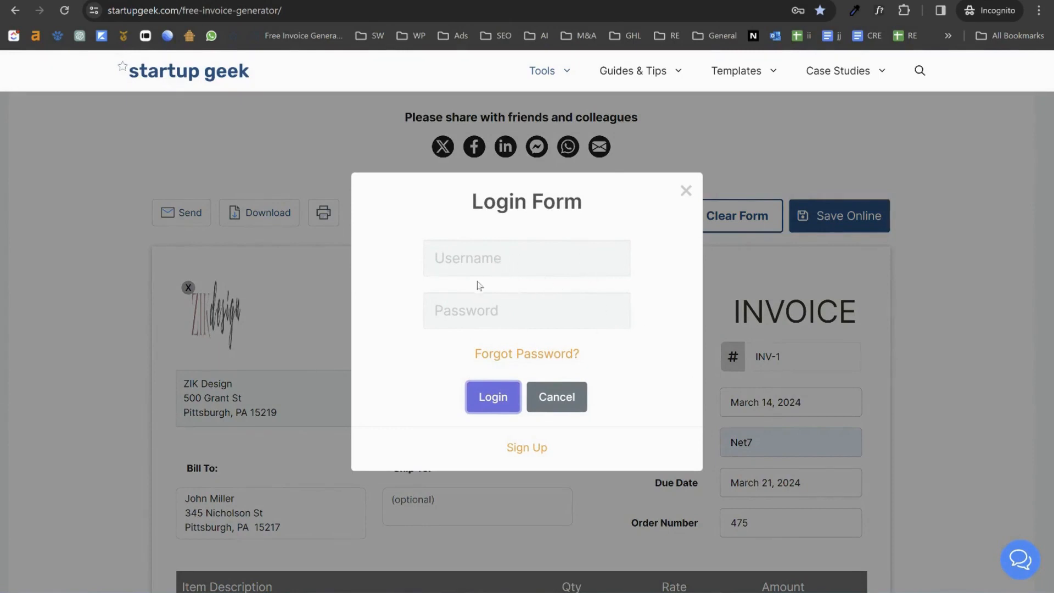
{"action": "left_click", "coordinate": [529, 448]}
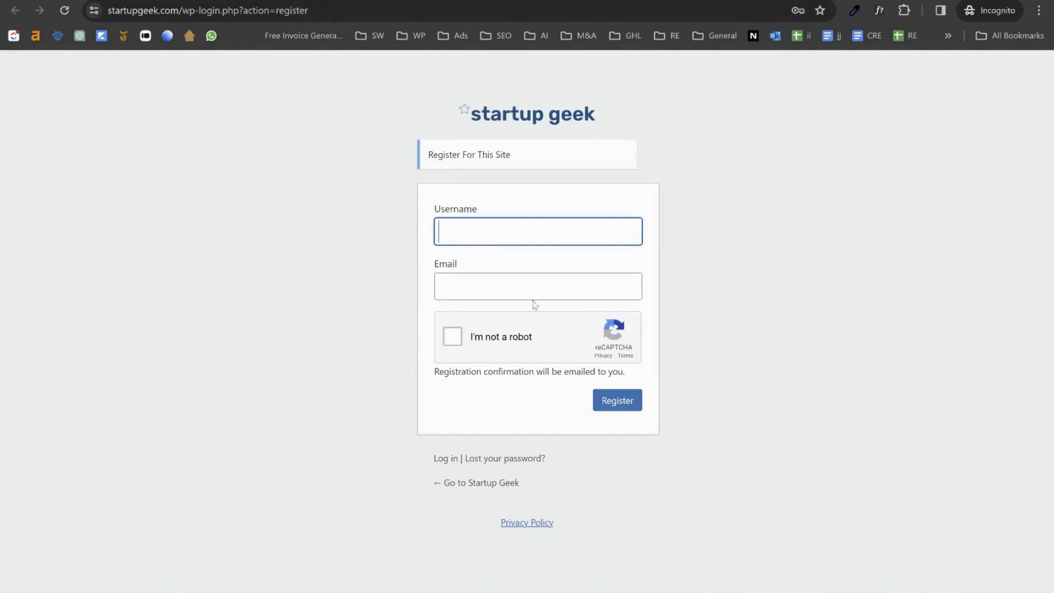
{"action": "left_click", "coordinate": [468, 229]}
{"action": "left_click", "coordinate": [484, 287]}
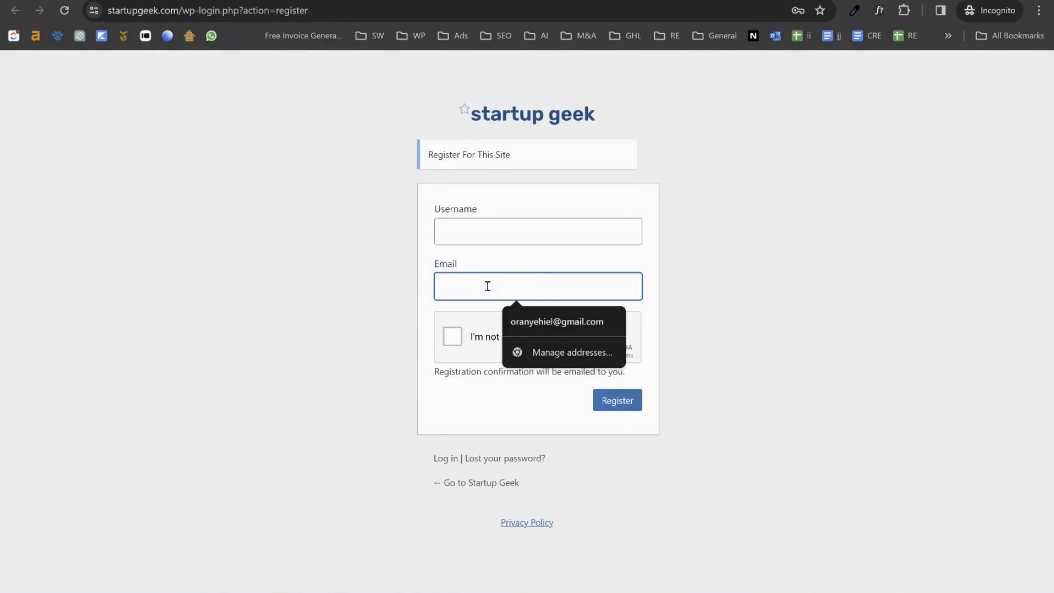
{"action": "left_click", "coordinate": [425, 307]}
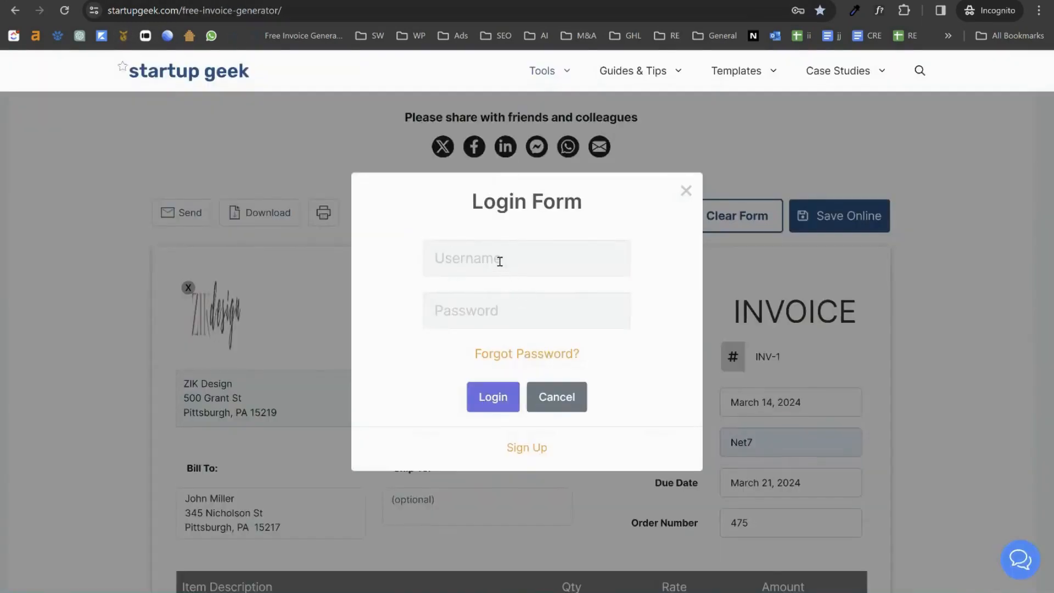
Step: Log in through the Login Form with the account username and saved password
{"action": "left_click", "coordinate": [499, 262]}
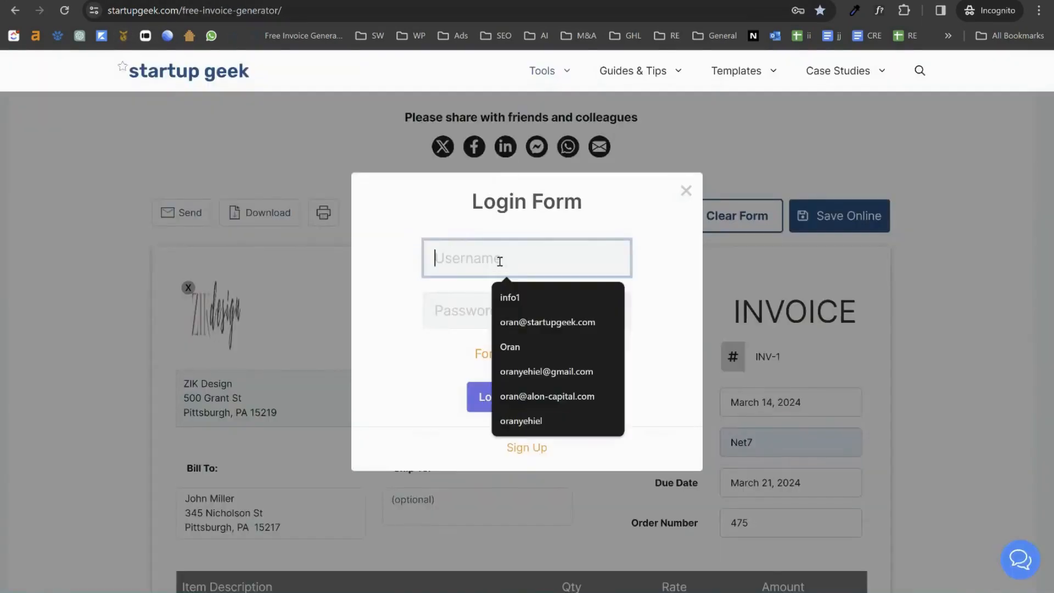
{"action": "type", "text": "info1"}
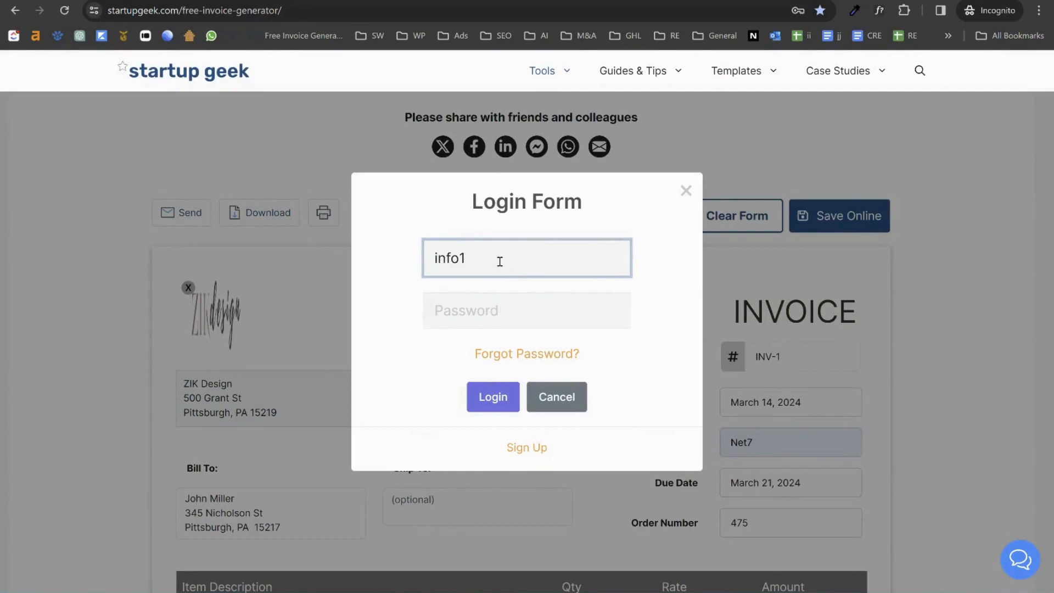
{"action": "key", "text": "Tab"}
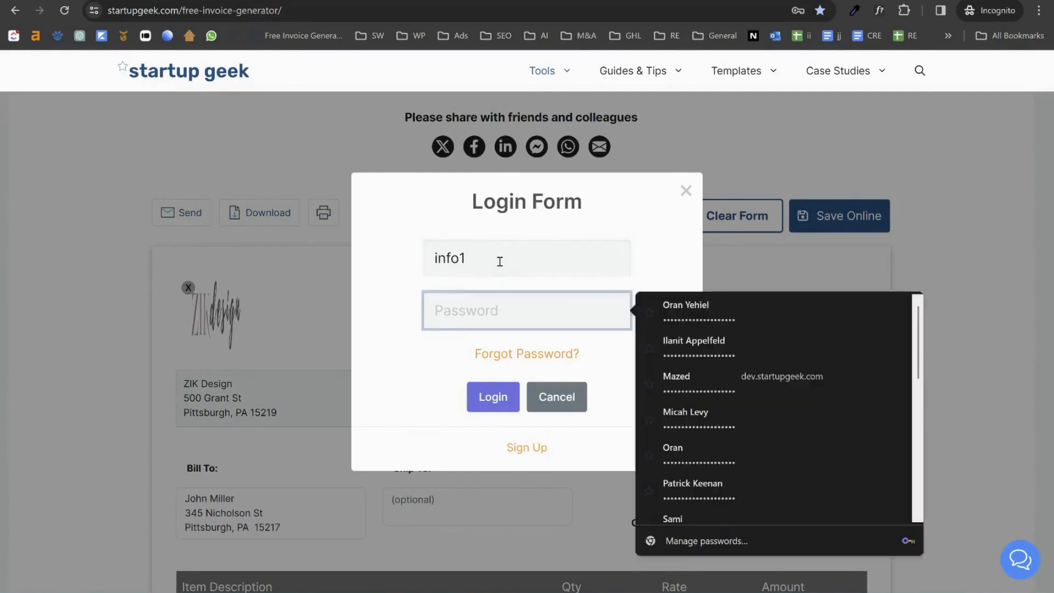
{"action": "key", "text": "ctrl+v"}
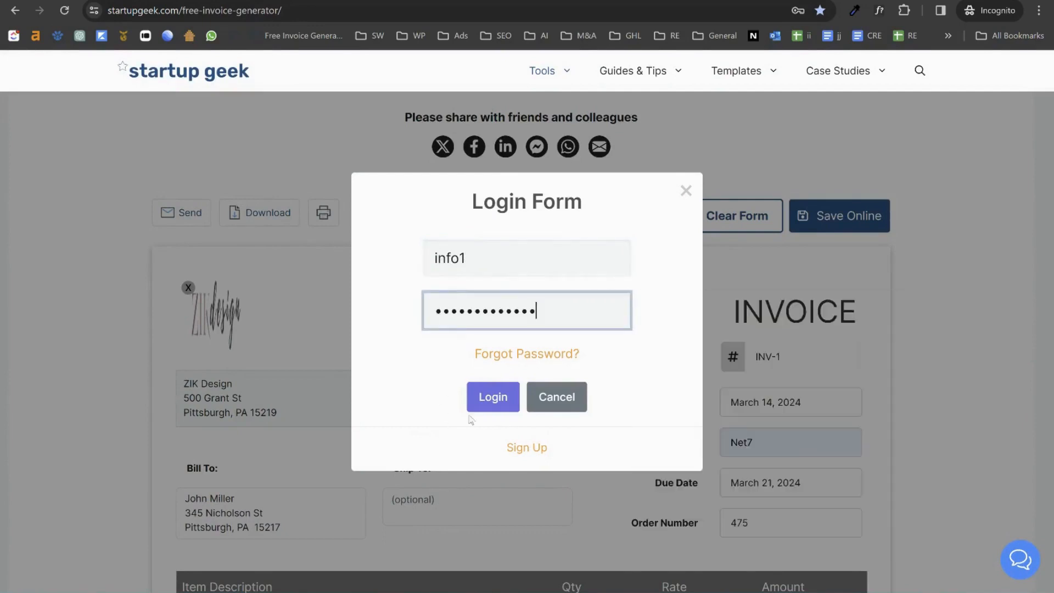
{"action": "left_click", "coordinate": [497, 401]}
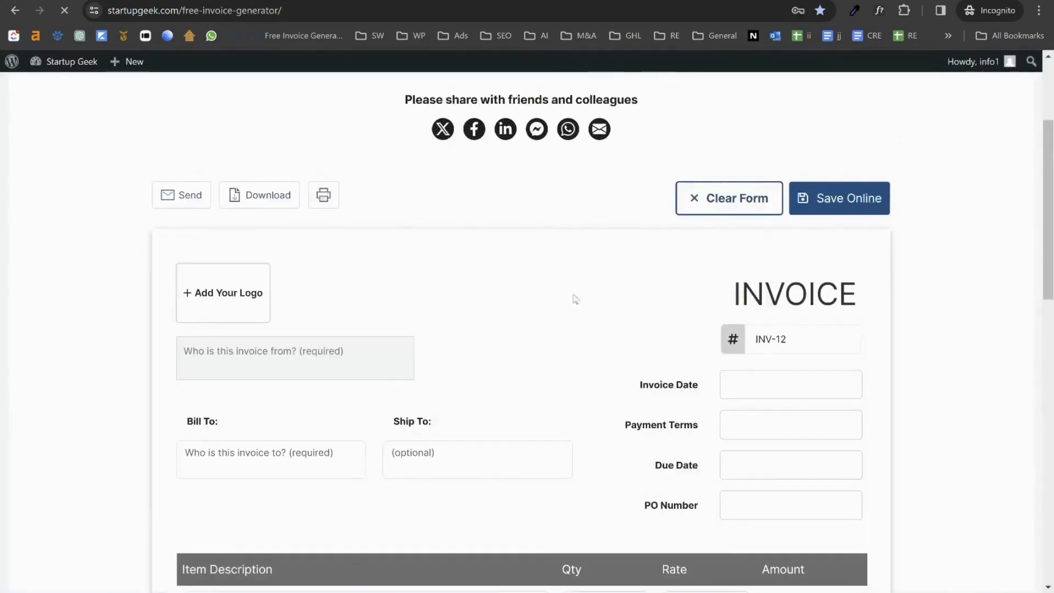
Step: Scroll to the saved invoices table and highlight INV-1, dated 2024-03-14
{"action": "scroll", "coordinate": [575, 299], "scroll_direction": "down", "scroll_amount": 10}
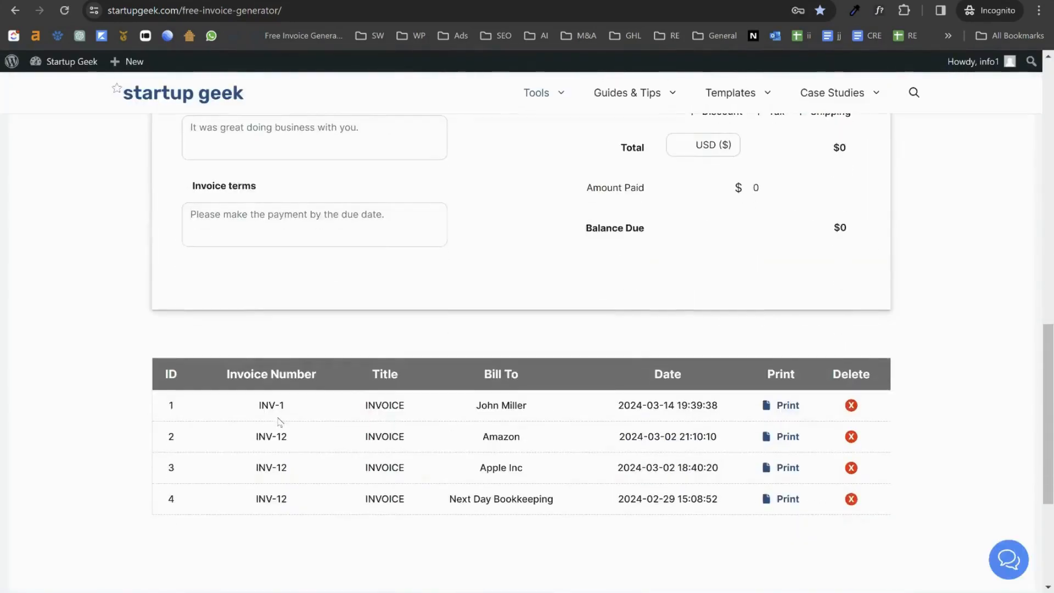
{"action": "left_click_drag", "start_coordinate": [272, 456], "coordinate": [320, 461]}
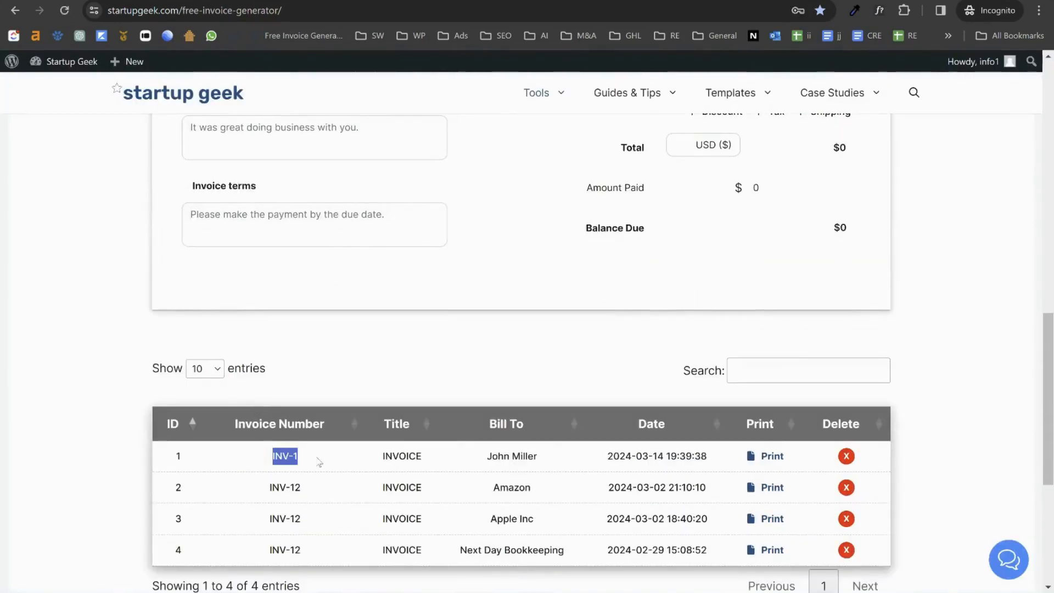
{"action": "scroll", "coordinate": [454, 262], "scroll_direction": "down", "scroll_amount": 2}
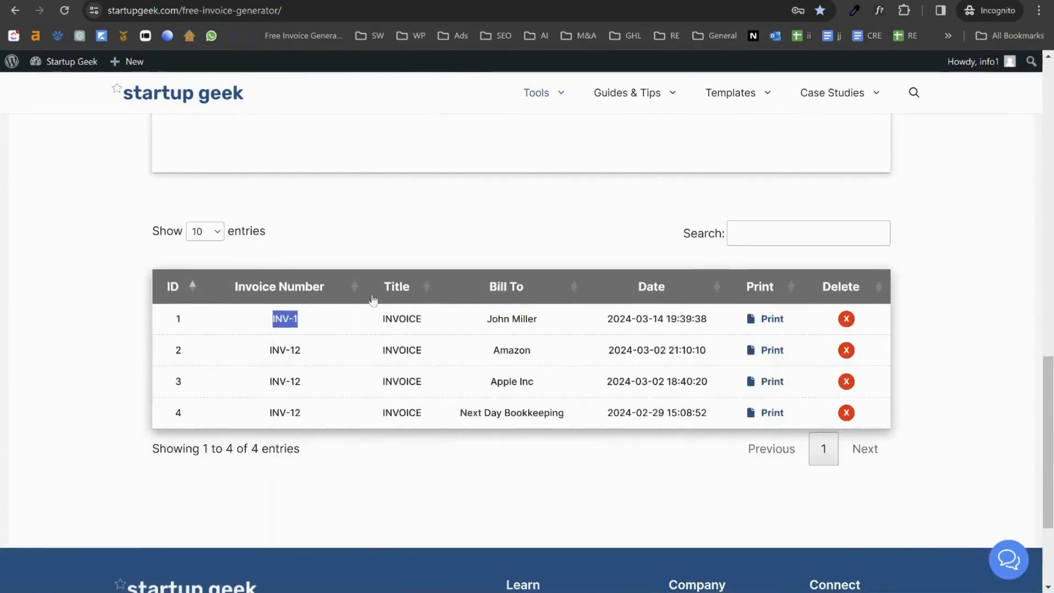
{"action": "left_click", "coordinate": [769, 320]}
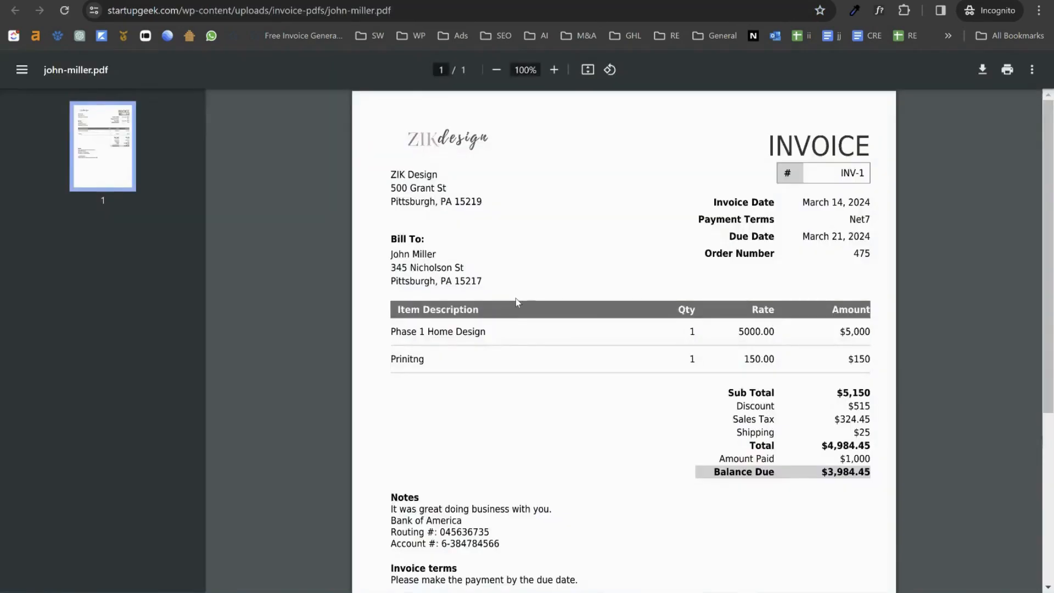
{"action": "scroll", "coordinate": [515, 298], "scroll_direction": "down", "scroll_amount": 5}
{"action": "scroll", "coordinate": [603, 361], "scroll_direction": "up", "scroll_amount": 4}
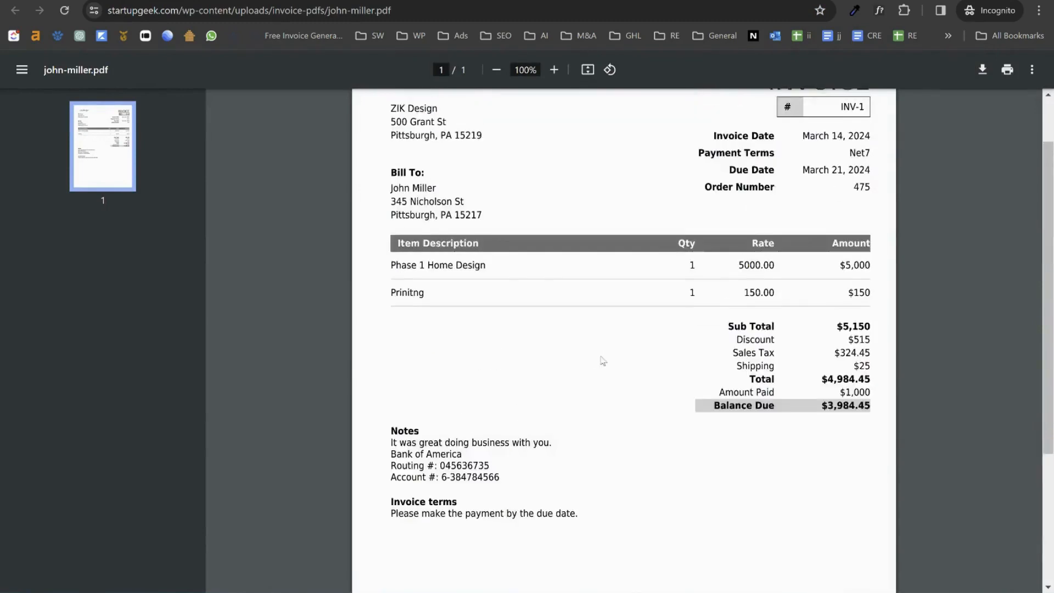
{"action": "scroll", "coordinate": [602, 361], "scroll_direction": "up", "scroll_amount": 2}
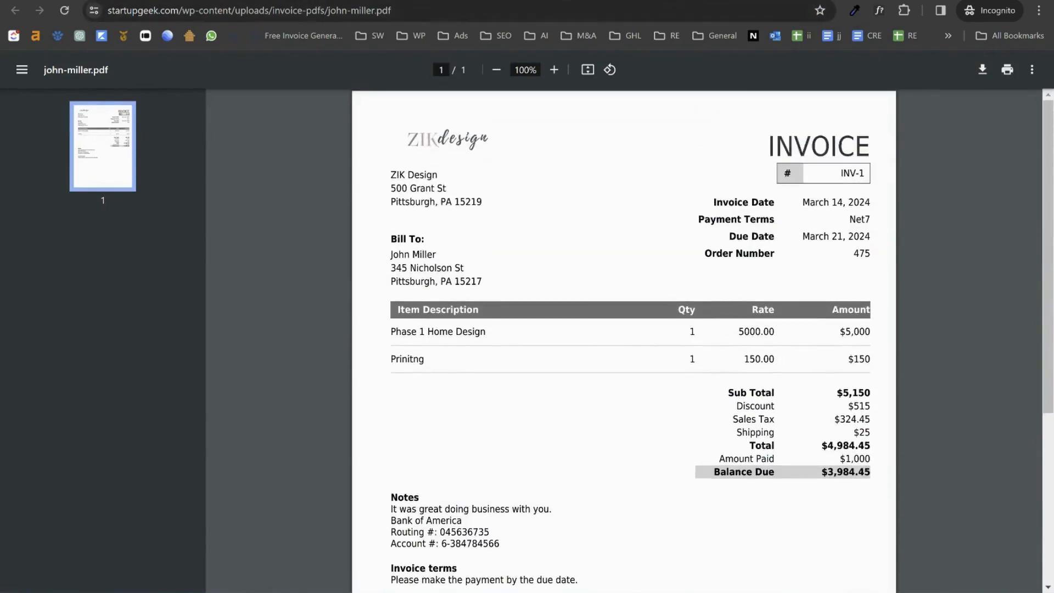
{"action": "left_click", "coordinate": [338, 1]}
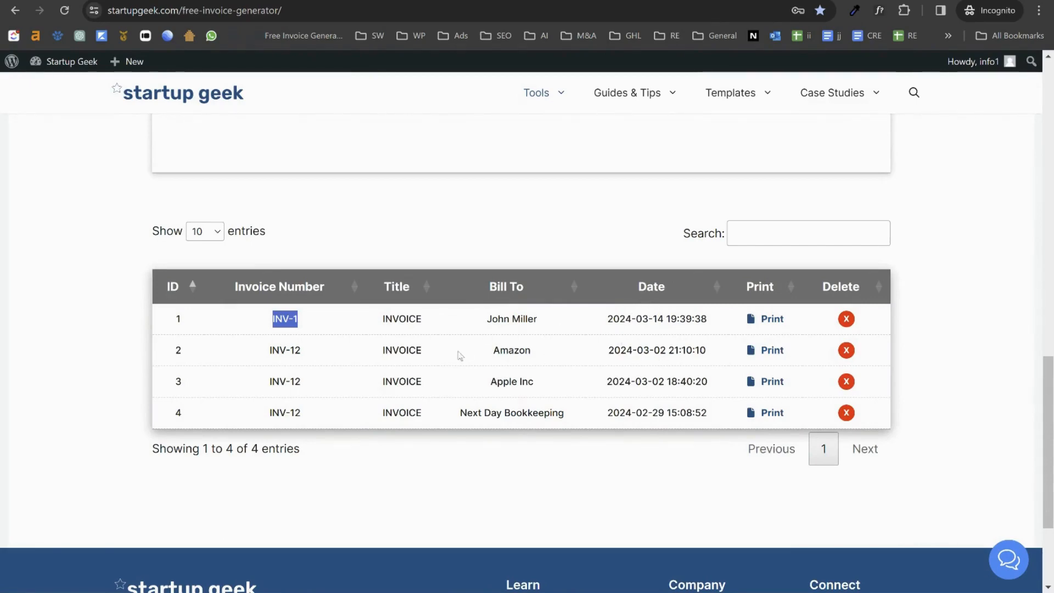
Step: Go to the WordPress Dashboard and open Media, which lists four stored invoice files
{"action": "scroll", "coordinate": [456, 358], "scroll_direction": "up", "scroll_amount": 20}
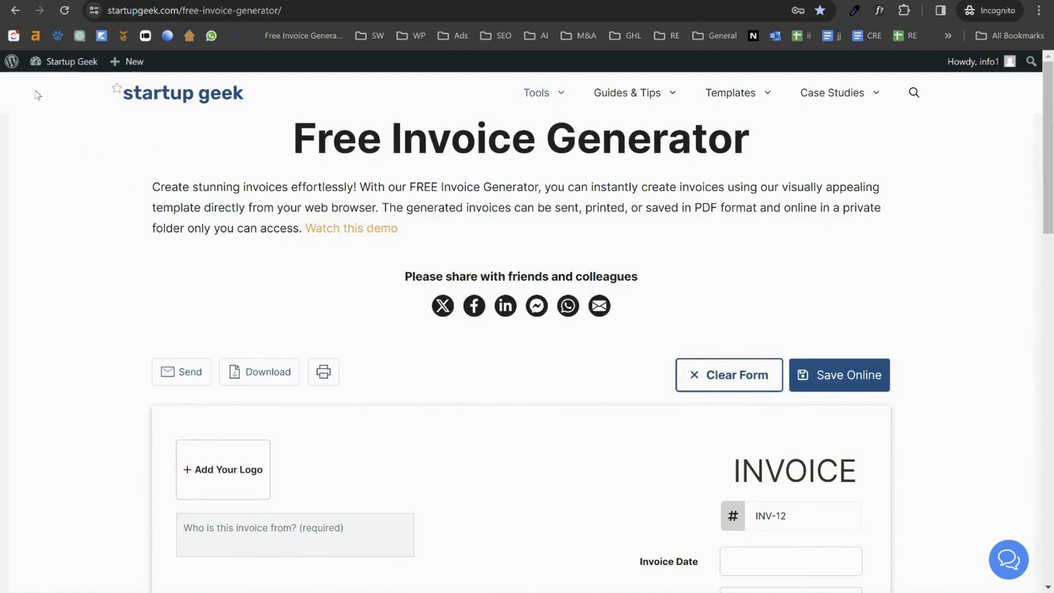
{"action": "mouse_move", "coordinate": [57, 79]}
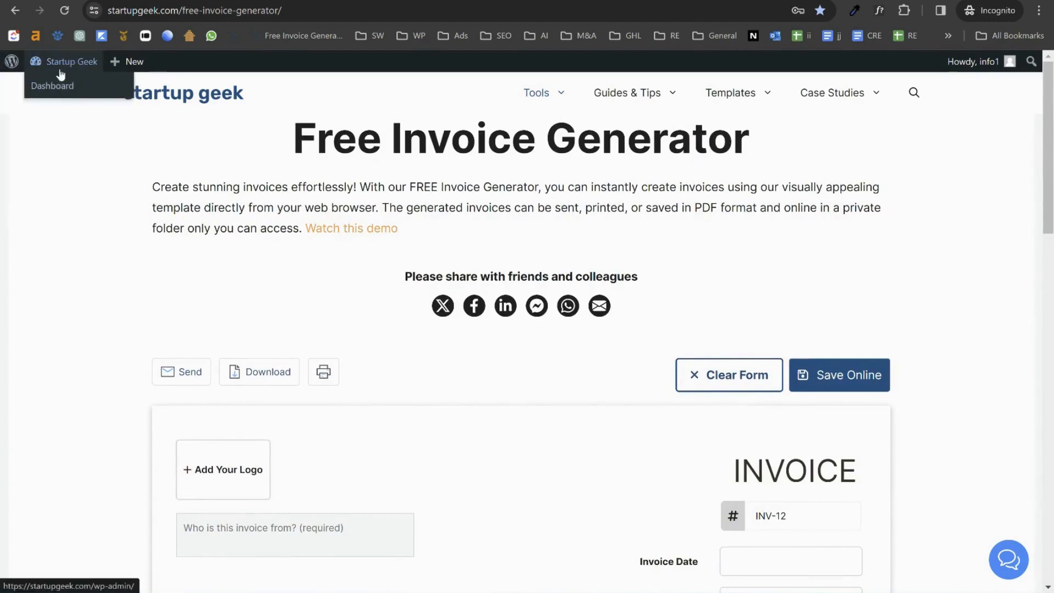
{"action": "mouse_move", "coordinate": [991, 73]}
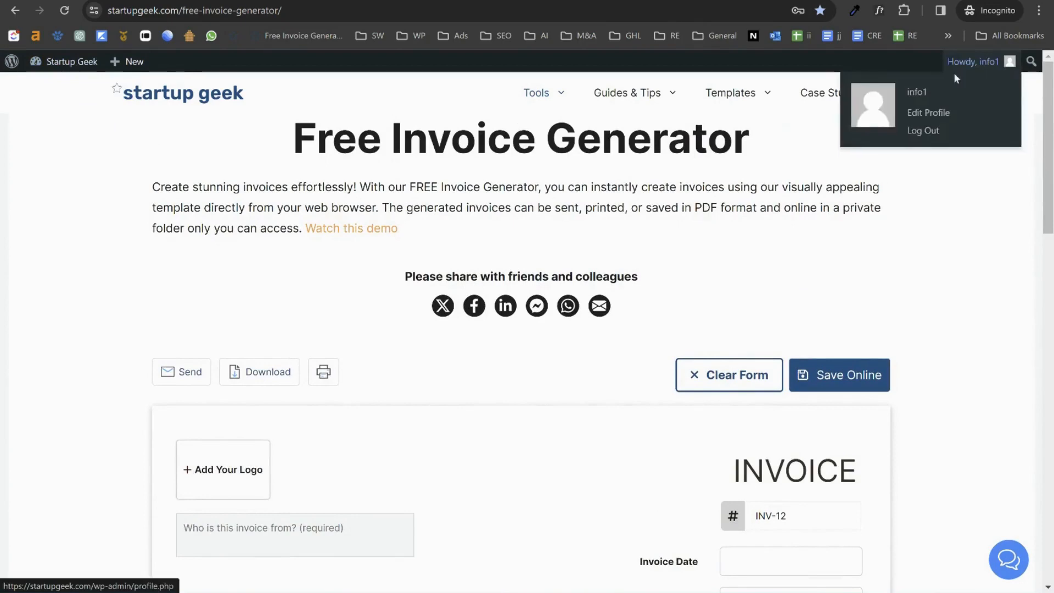
{"action": "right_click", "coordinate": [65, 67]}
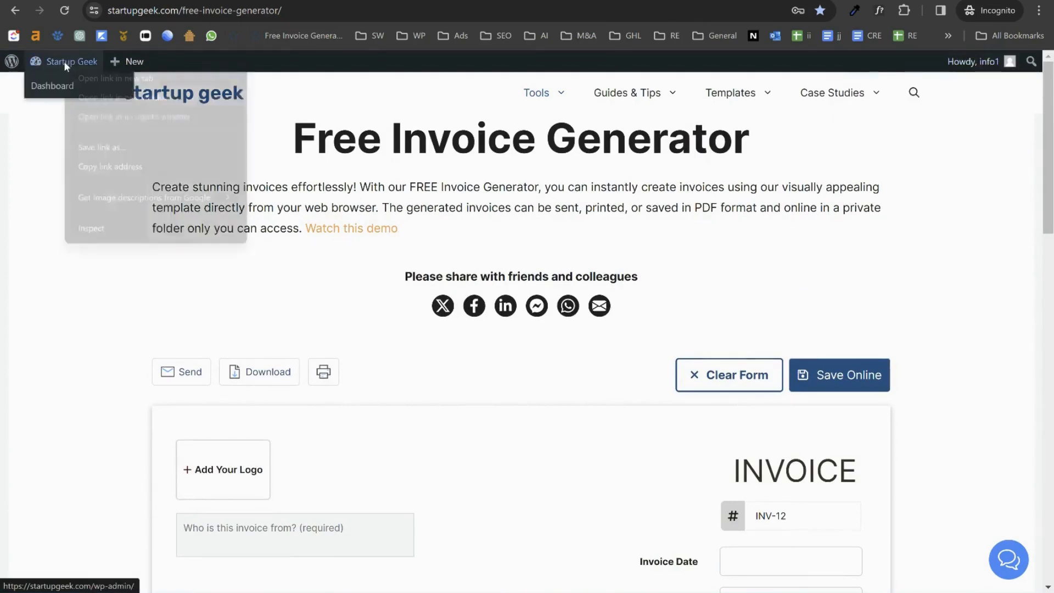
{"action": "left_click", "coordinate": [98, 81]}
{"action": "left_click", "coordinate": [98, 85]}
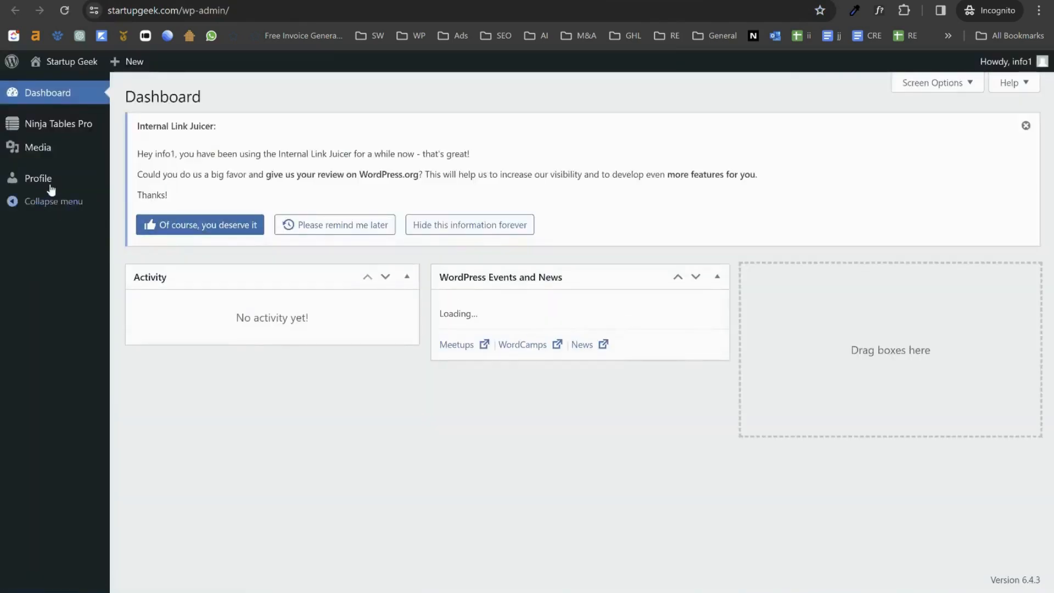
{"action": "mouse_move", "coordinate": [32, 151]}
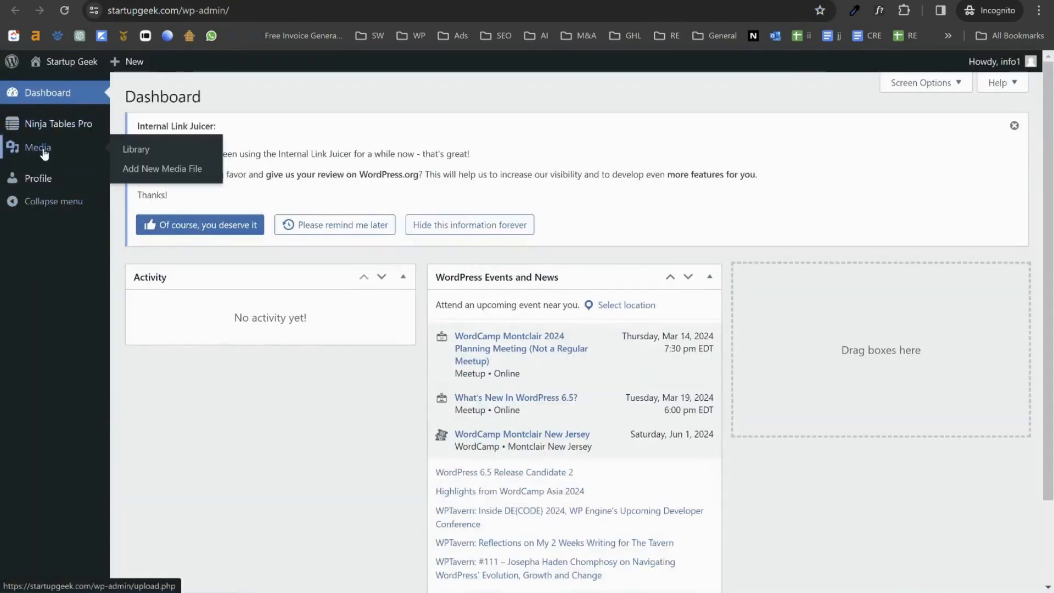
{"action": "left_click", "coordinate": [44, 153]}
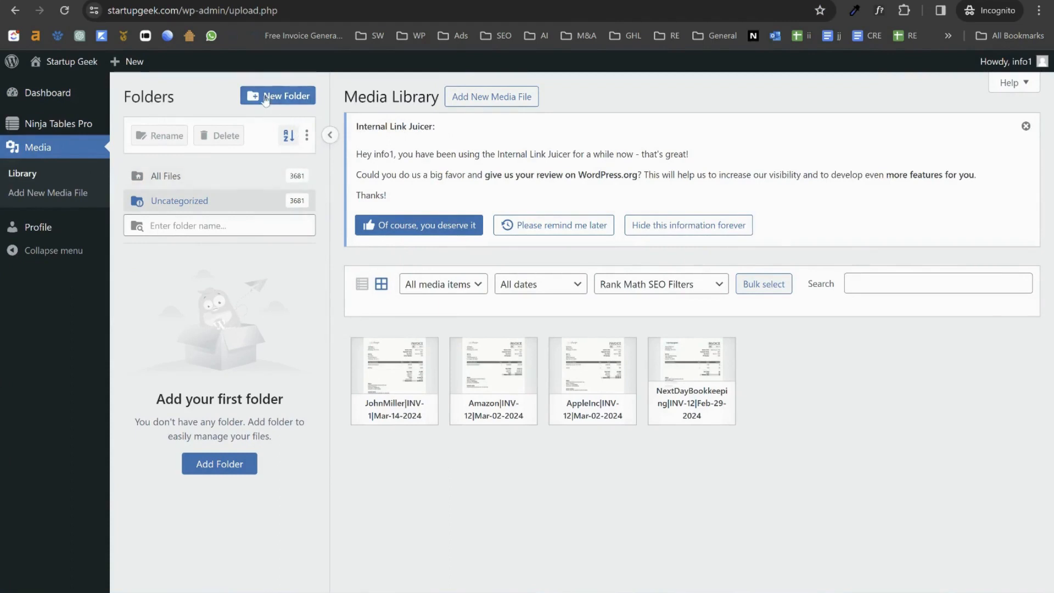
Step: Create a media folder named Apple and drag the Amazon invoice into it
{"action": "left_click", "coordinate": [283, 98]}
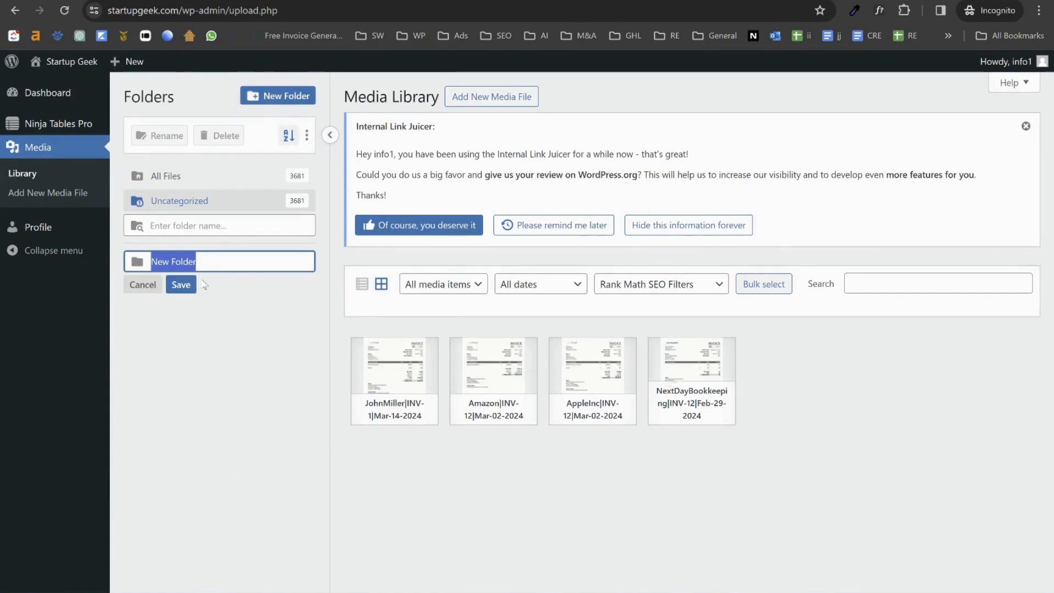
{"action": "type", "text": "Apple"}
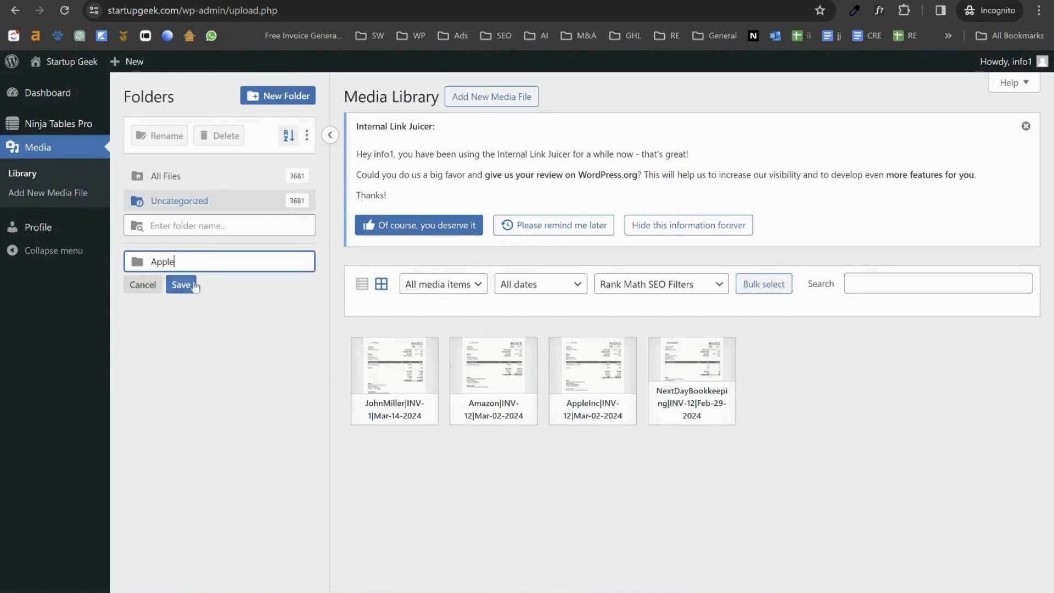
{"action": "left_click", "coordinate": [189, 287]}
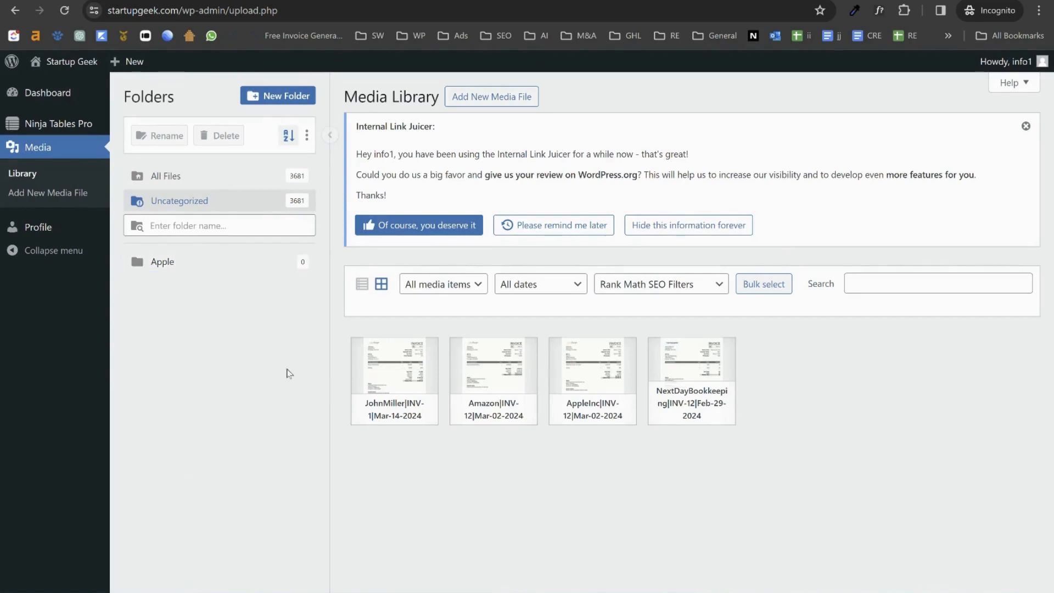
{"action": "left_click_drag", "start_coordinate": [373, 395], "coordinate": [384, 362]}
{"action": "left_click_drag", "start_coordinate": [467, 373], "coordinate": [182, 265]}
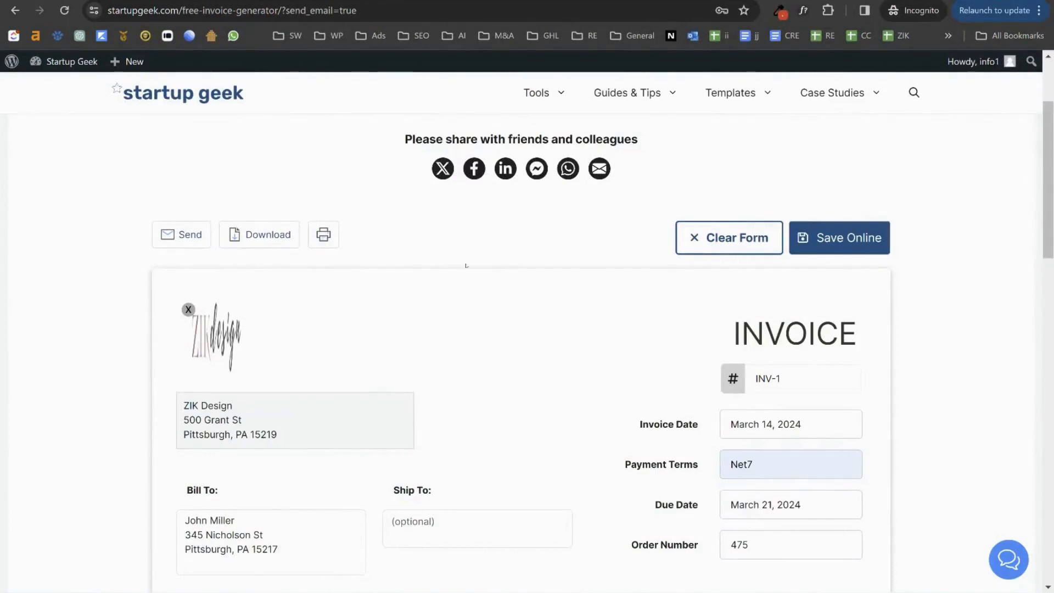
Step: Open the invoice email form and fill To and Reply To with the suggested addresses
{"action": "scroll", "coordinate": [236, 328], "scroll_direction": "down", "scroll_amount": 2}
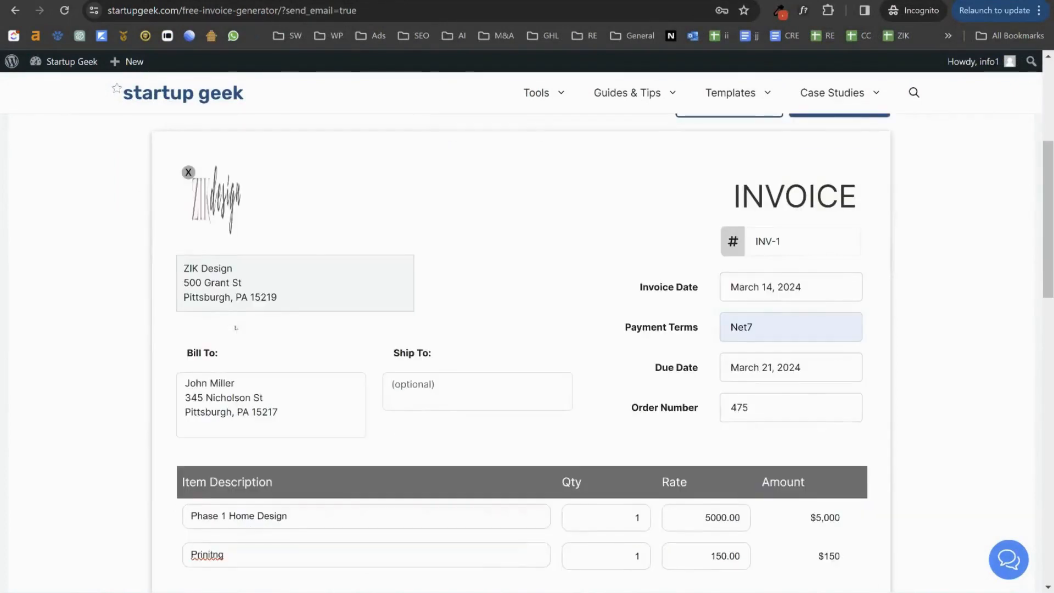
{"action": "scroll", "coordinate": [236, 327], "scroll_direction": "up", "scroll_amount": 1}
{"action": "scroll", "coordinate": [236, 329], "scroll_direction": "down", "scroll_amount": 2}
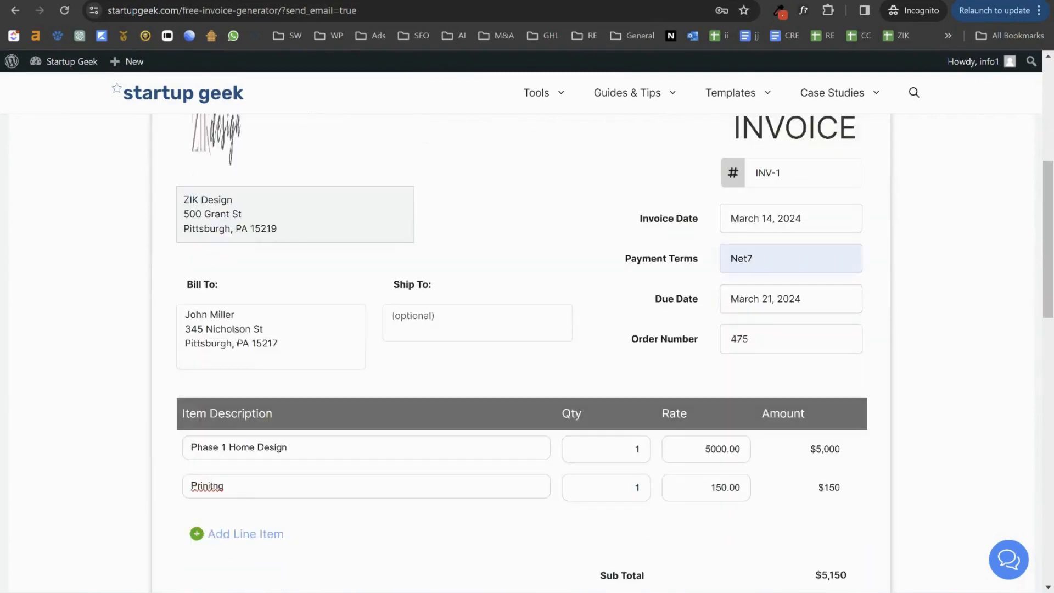
{"action": "scroll", "coordinate": [230, 341], "scroll_direction": "up", "scroll_amount": 3}
{"action": "left_click", "coordinate": [182, 235]}
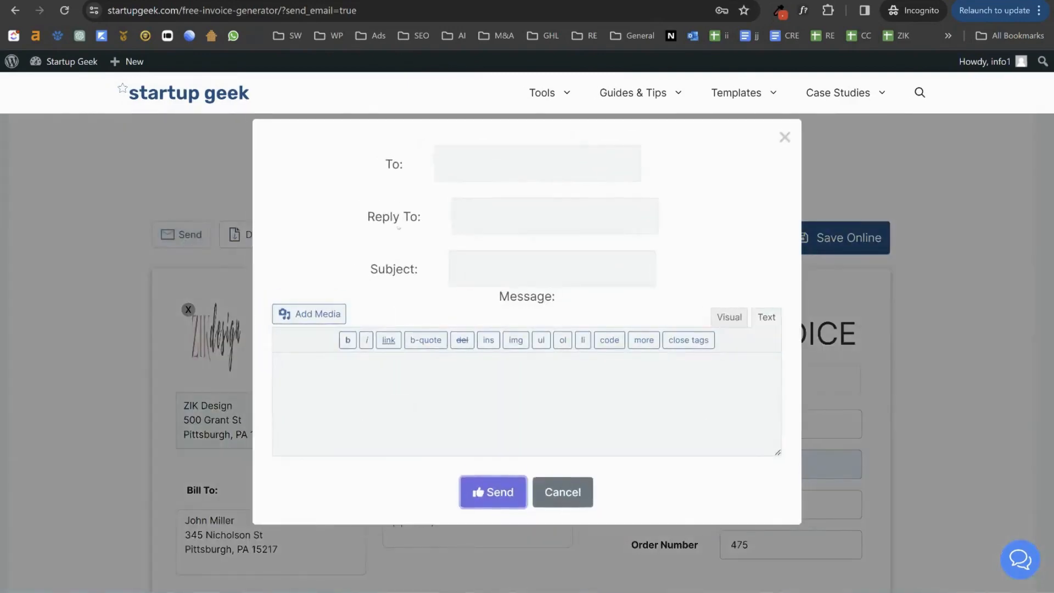
{"action": "left_click", "coordinate": [497, 157]}
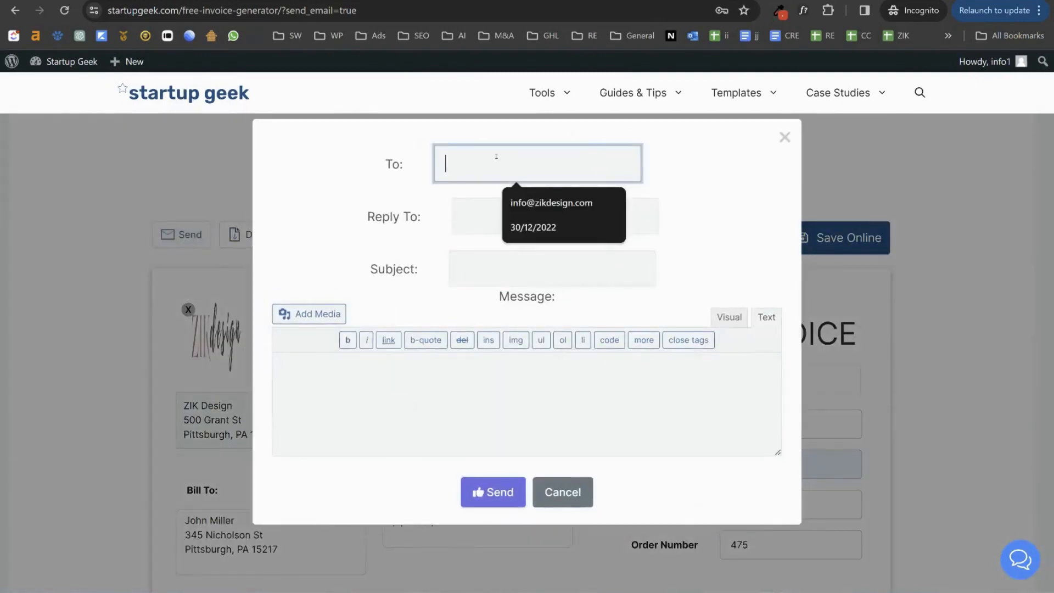
{"action": "type", "text": "i"}
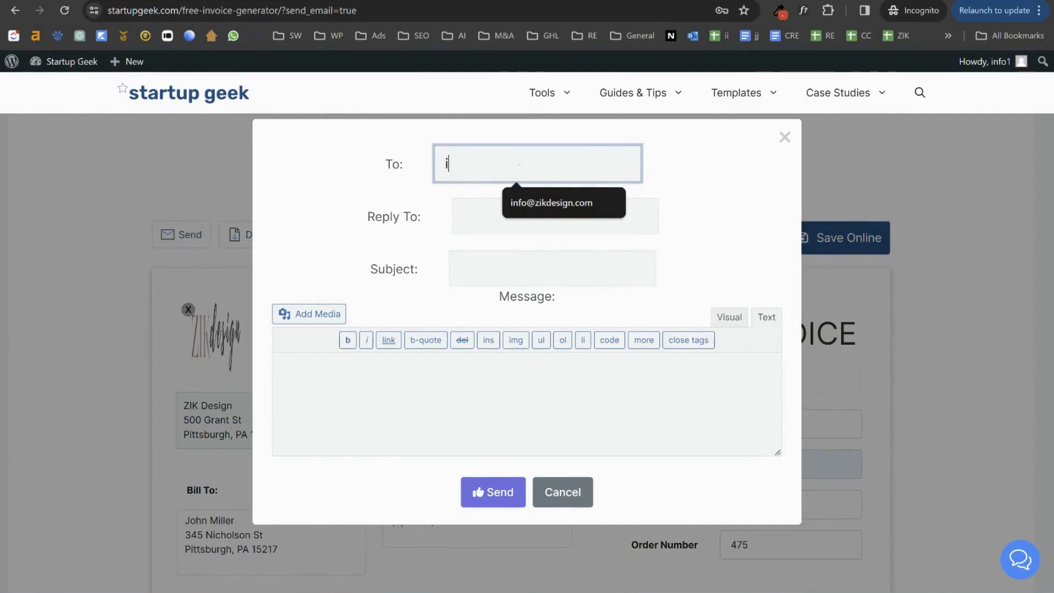
{"action": "left_click", "coordinate": [551, 203]}
{"action": "left_click", "coordinate": [474, 220]}
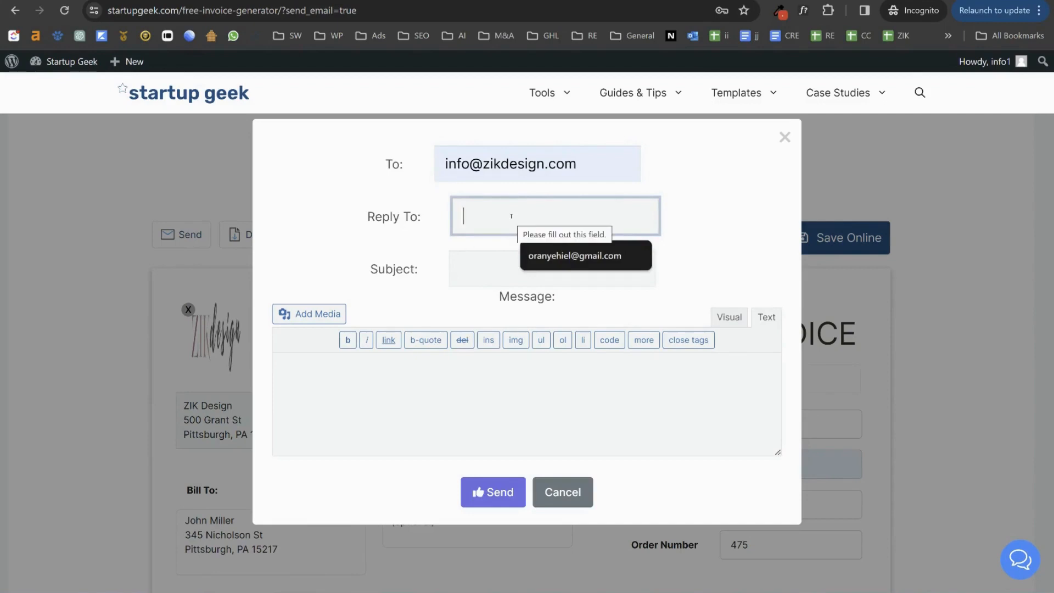
{"action": "left_click", "coordinate": [561, 258]}
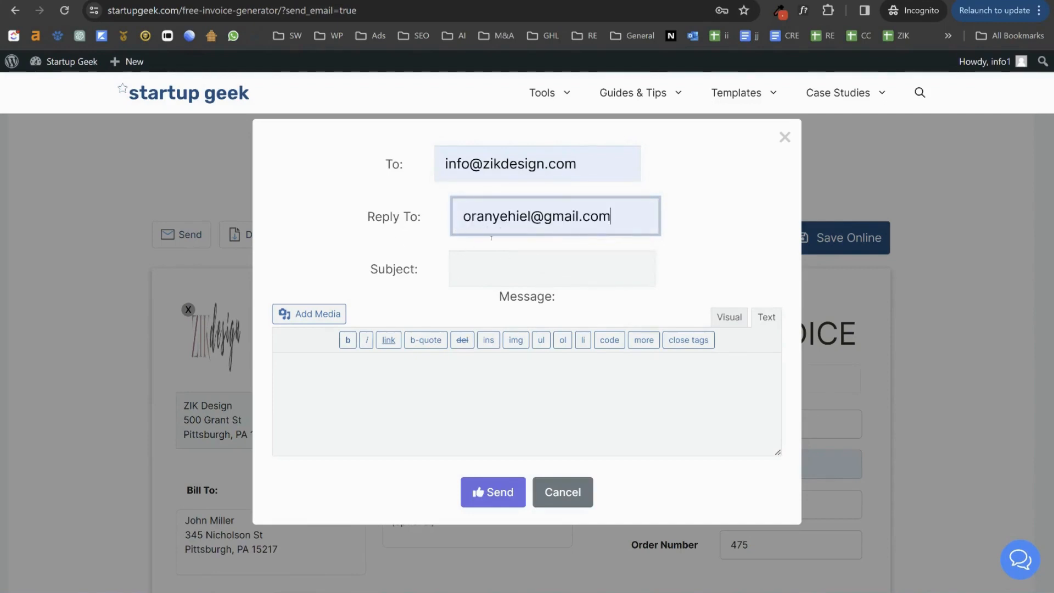
Step: Send the email with subject 'invoice Feb 2024' and a thank-you, invoice-attached, signed message
{"action": "left_click", "coordinate": [506, 280]}
{"action": "type", "text": "invoice "}
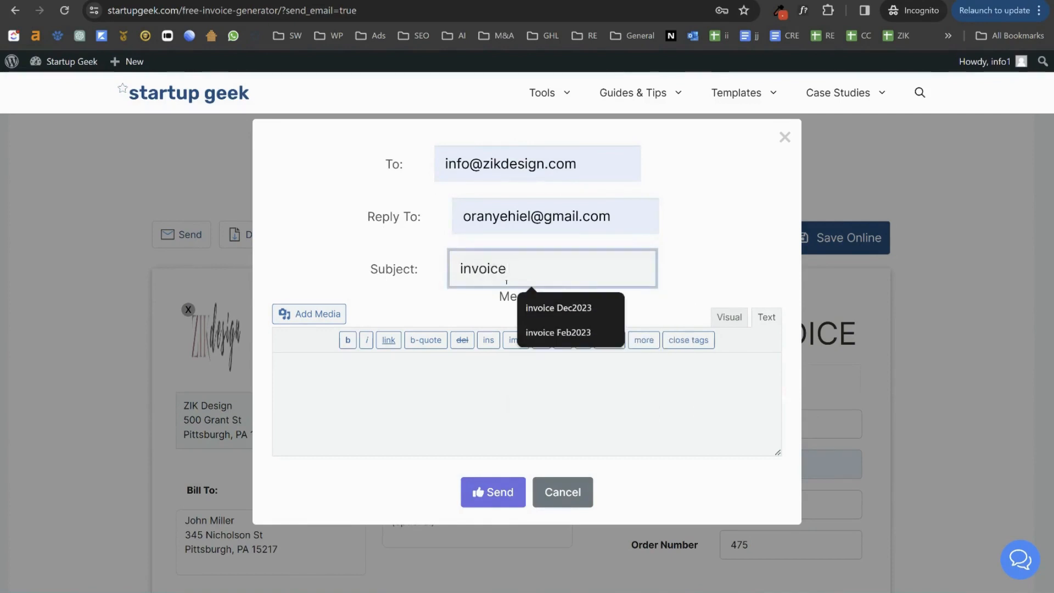
{"action": "type", "text": "Feb 202"}
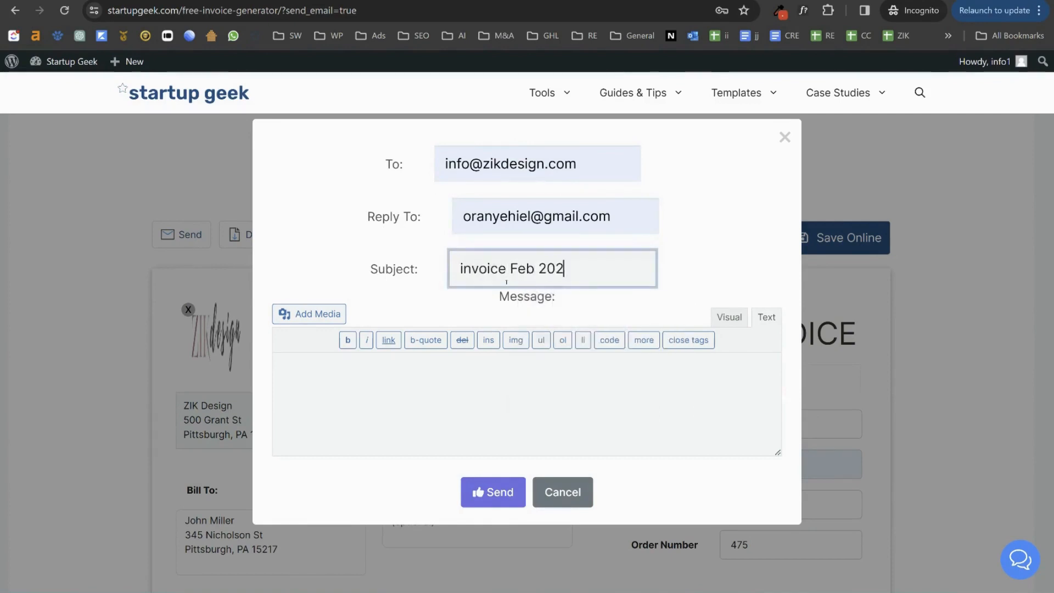
{"action": "type", "text": "4"}
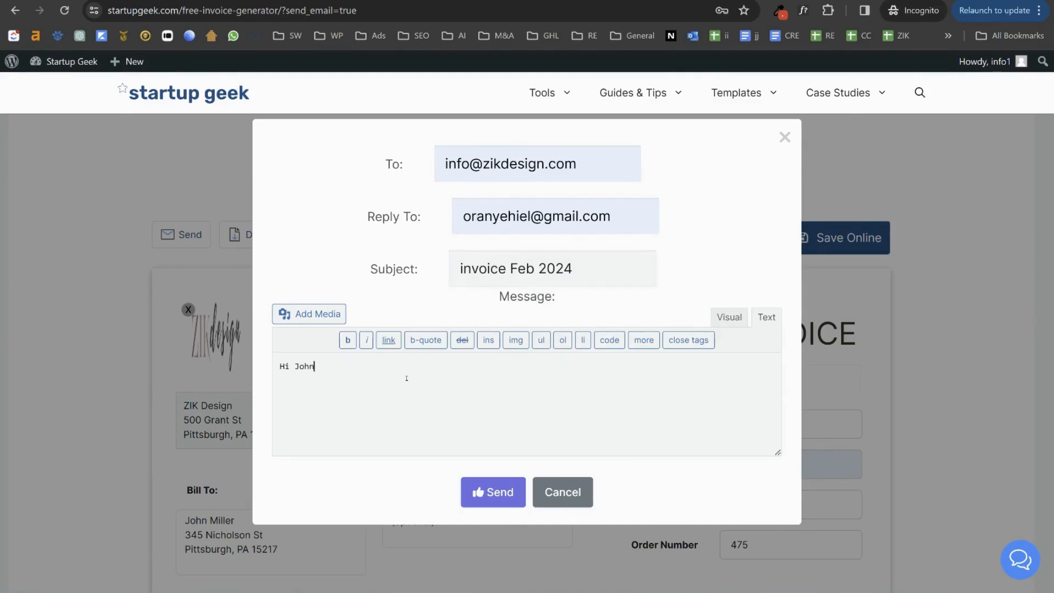
{"action": "type", "text": "ou for your busines"}
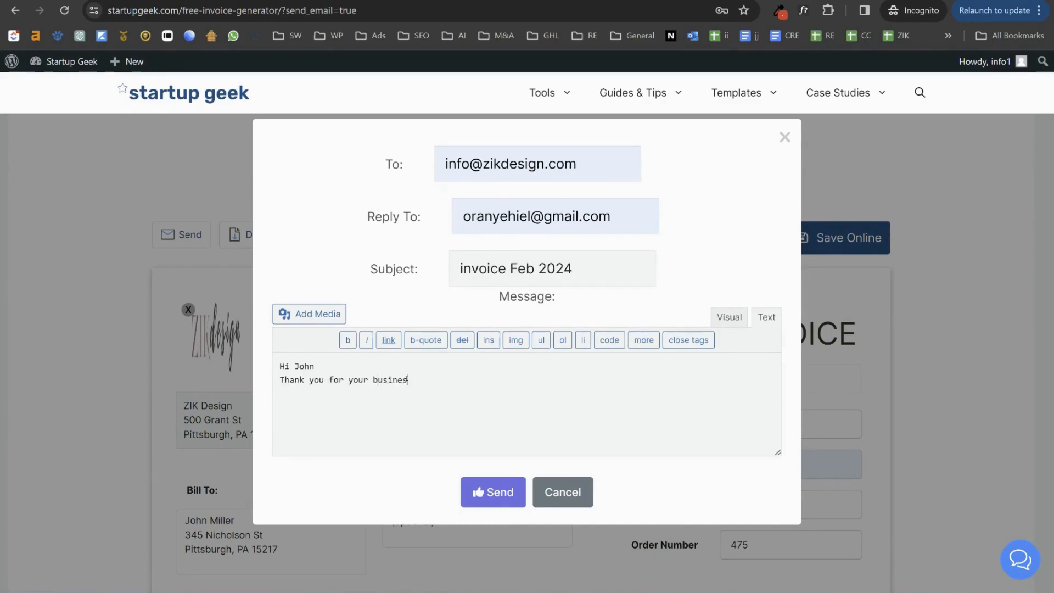
{"action": "key", "text": "Return"}
{"action": "key", "text": "BackSpace"}
{"action": "type", "text": "s"}
{"action": "key", "text": "Return"}
{"action": "type", "text": "Attached please find m"}
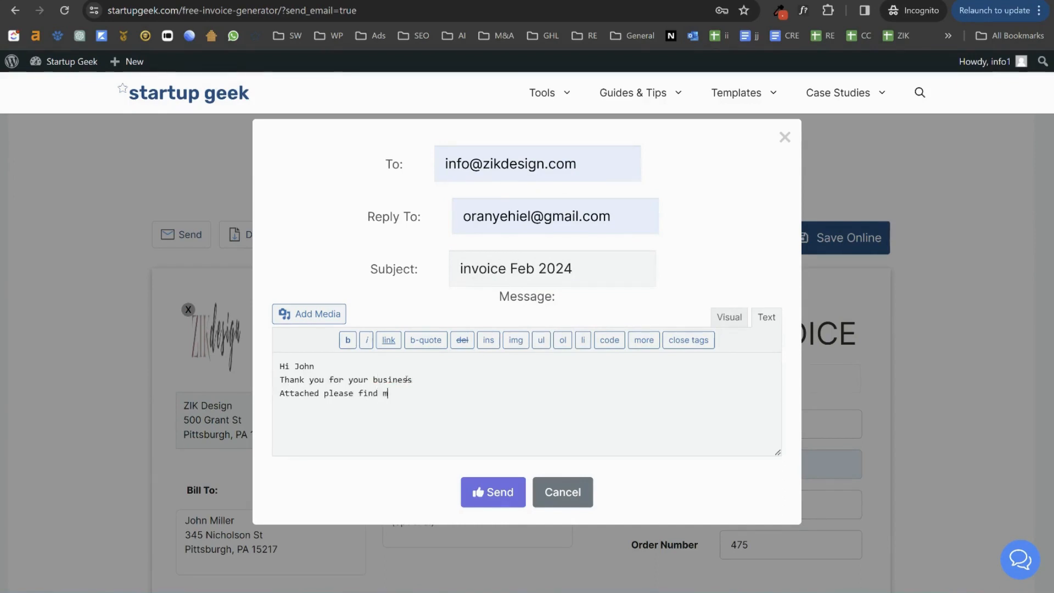
{"action": "type", "text": "y invoice"}
{"action": "key", "text": "Return"}
{"action": "type", "text": "Regards"}
{"action": "key", "text": "Return"}
{"action": "type", "text": "Oran"}
{"action": "left_click", "coordinate": [502, 494]}
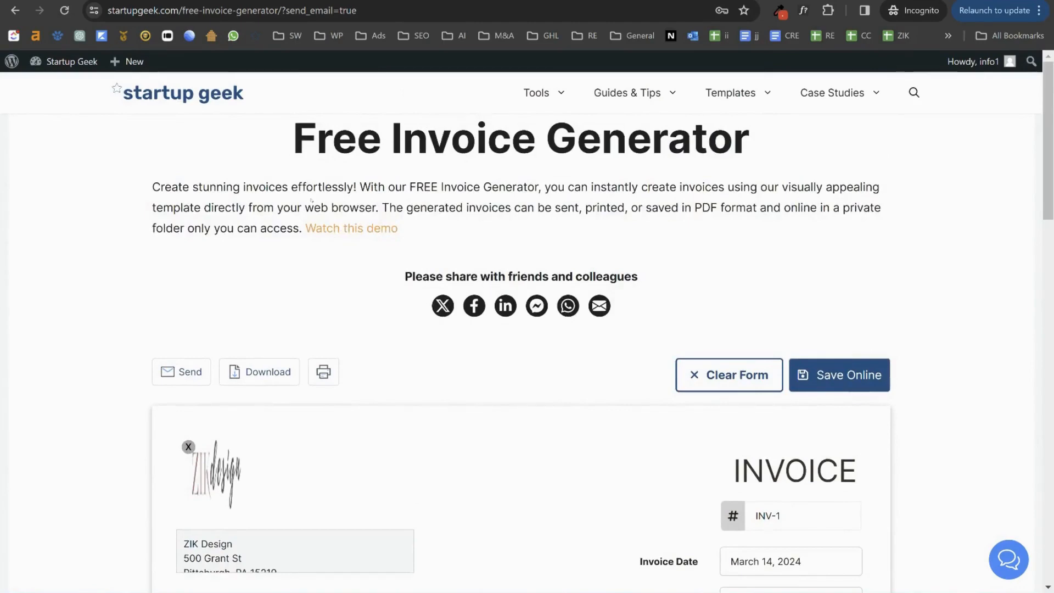
Step: Open a new browser tab
{"action": "scroll", "coordinate": [527, 352], "scroll_direction": "down", "scroll_amount": 20}
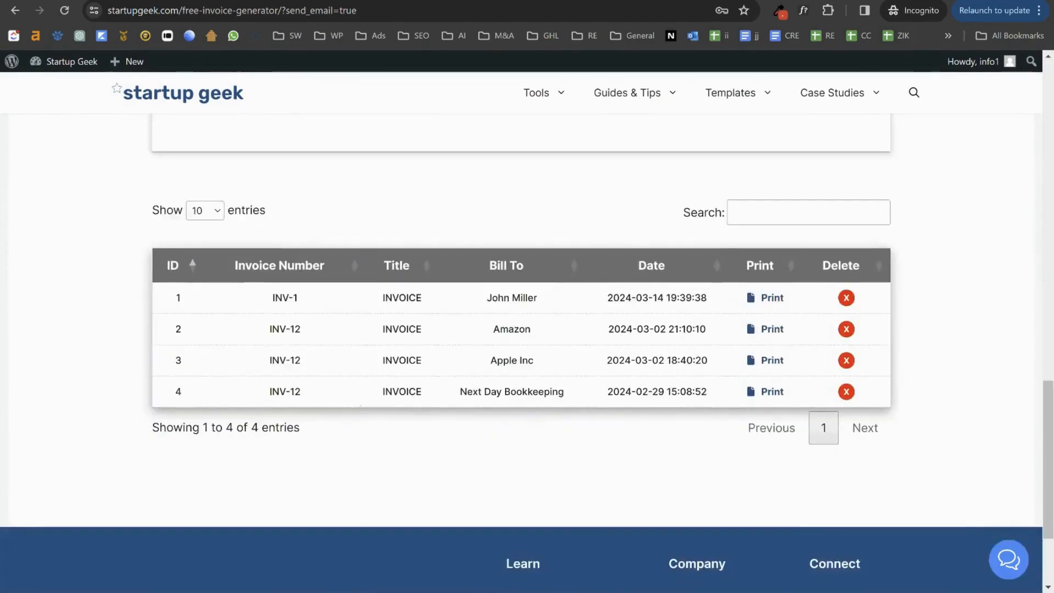
{"action": "scroll", "coordinate": [360, 406], "scroll_direction": "up", "scroll_amount": 20}
{"action": "key", "text": "ctrl+t"}
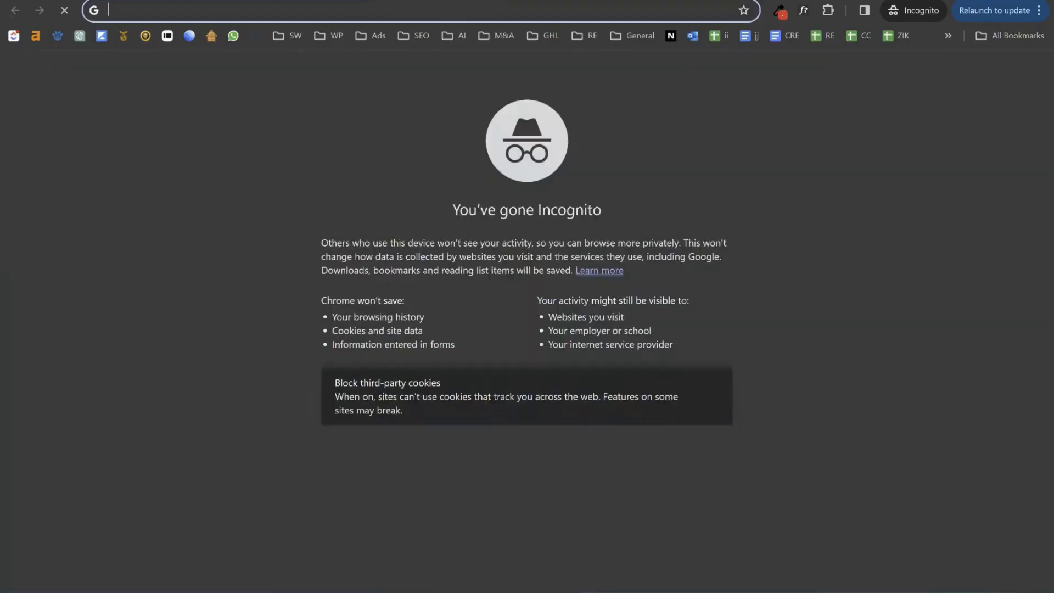
Step: Open Gmail and the 'invoice Feb 2024' email, checking its subject and sender
{"action": "type", "text": "gmai"}
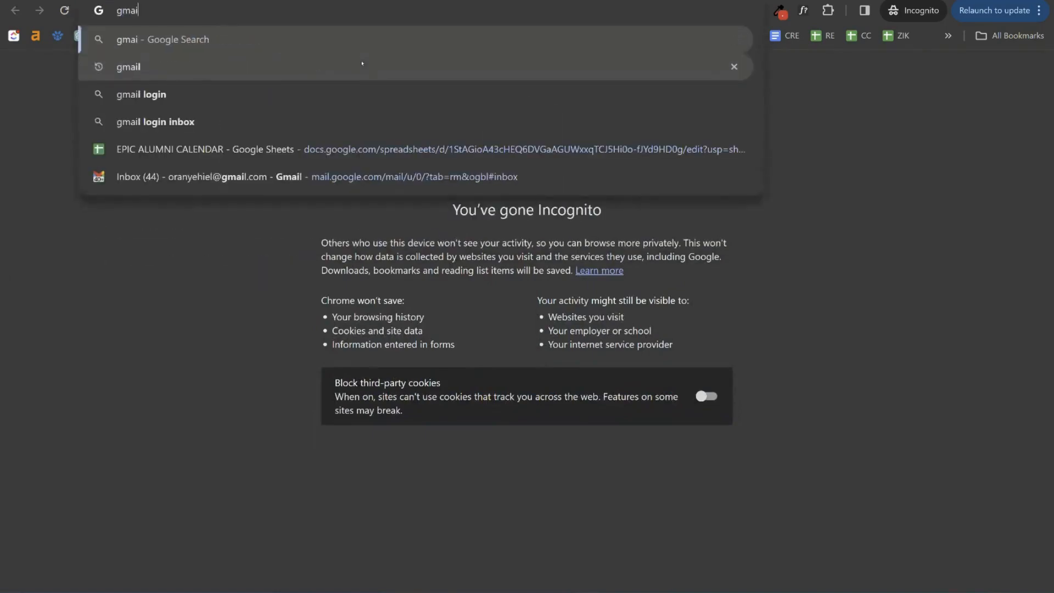
{"action": "left_click", "coordinate": [250, 177]}
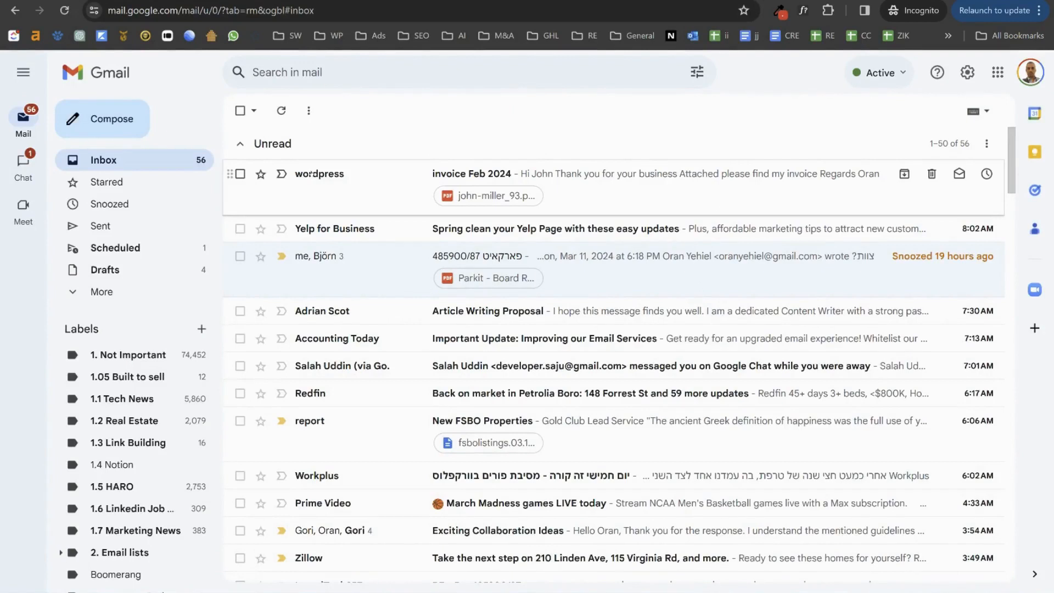
{"action": "left_click", "coordinate": [320, 175]}
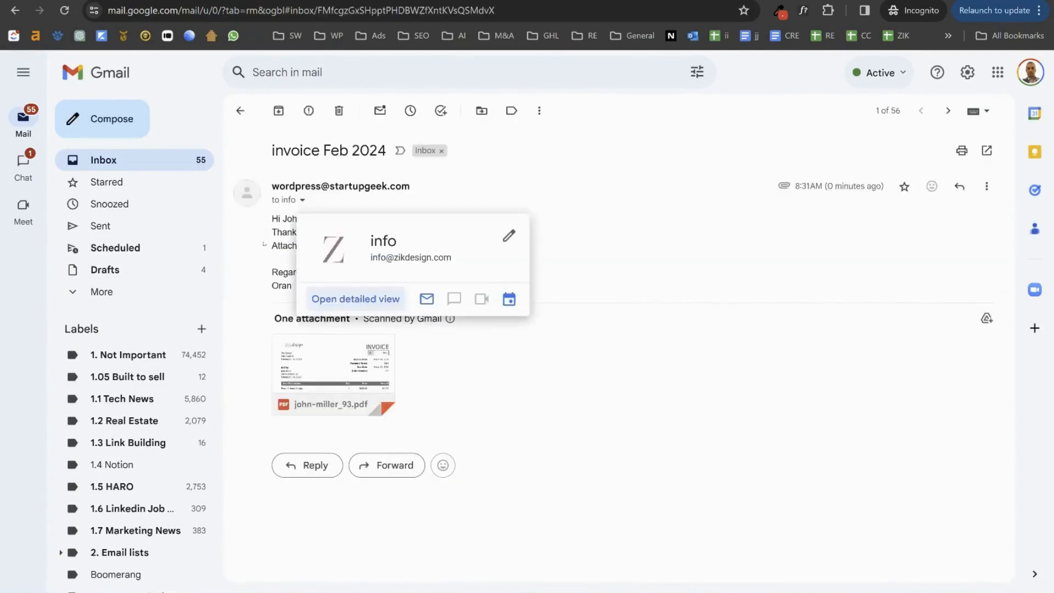
{"action": "left_click_drag", "start_coordinate": [272, 151], "coordinate": [378, 152]}
{"action": "left_click", "coordinate": [314, 223]}
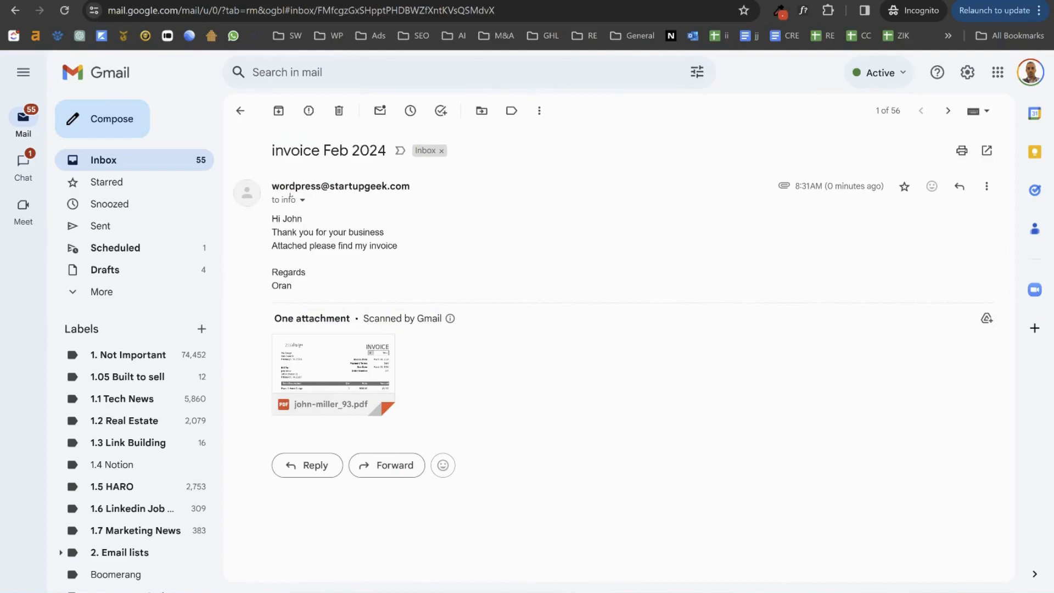
{"action": "left_click_drag", "start_coordinate": [272, 185], "coordinate": [410, 185]}
{"action": "left_click", "coordinate": [273, 222]}
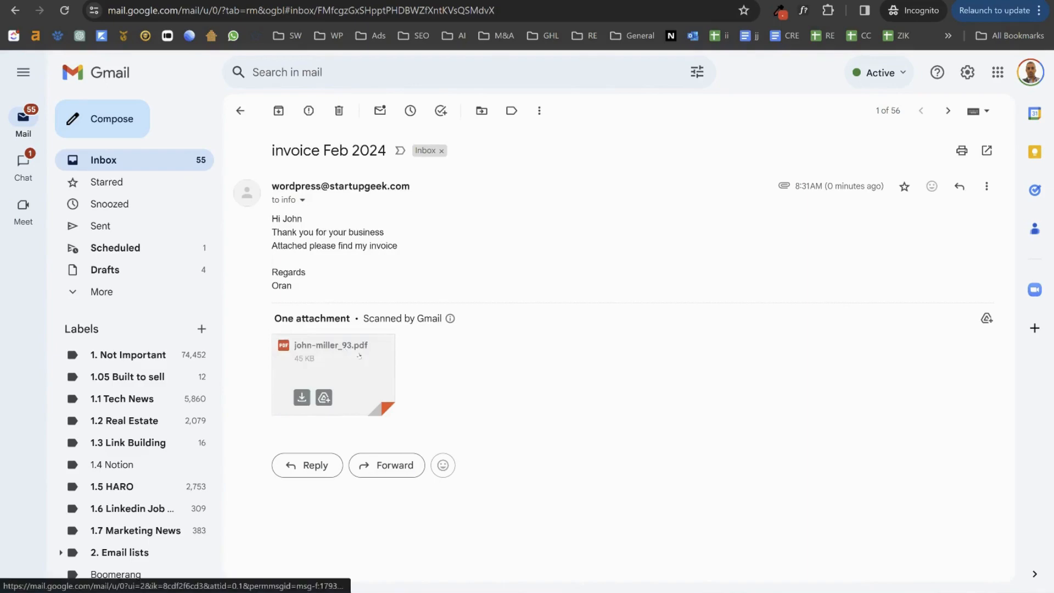
{"action": "left_click", "coordinate": [324, 368]}
{"action": "scroll", "coordinate": [489, 438], "scroll_direction": "down", "scroll_amount": 7}
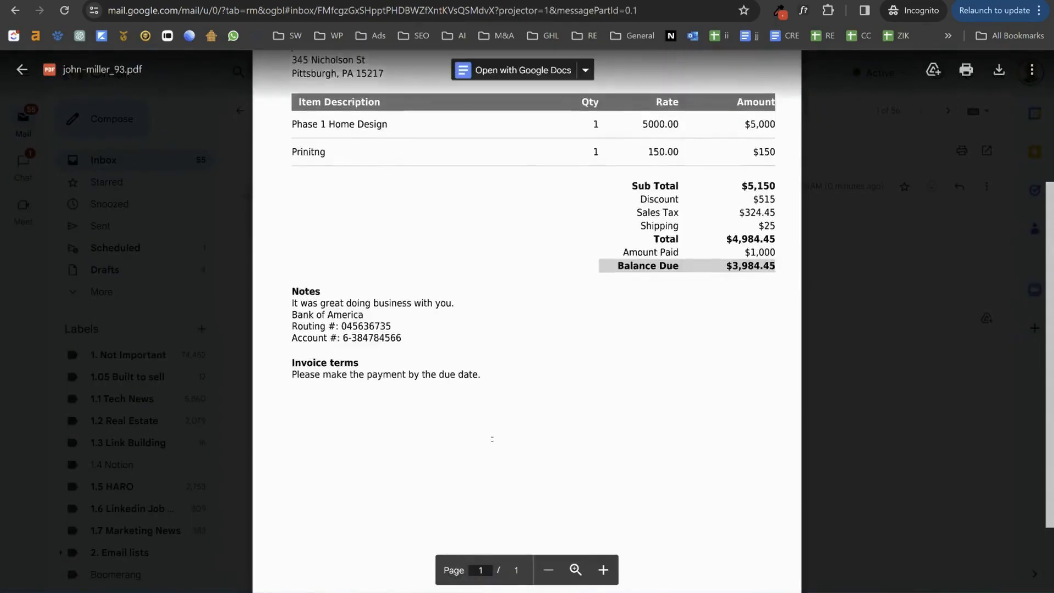
{"action": "scroll", "coordinate": [750, 360], "scroll_direction": "up", "scroll_amount": 7}
{"action": "key", "text": "Escape"}
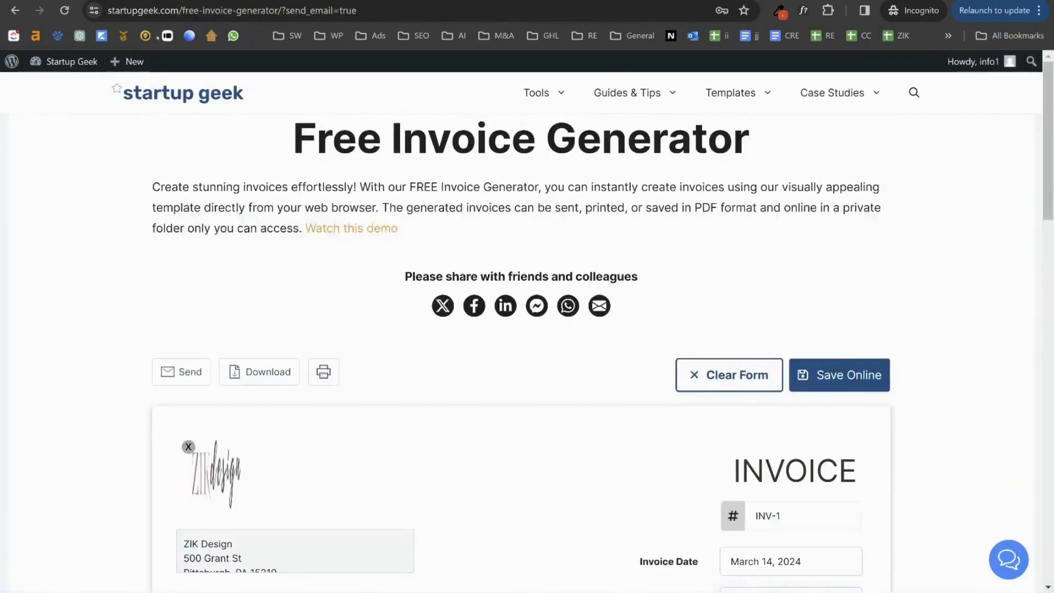
{"action": "scroll", "coordinate": [528, 330], "scroll_direction": "down", "scroll_amount": 15}
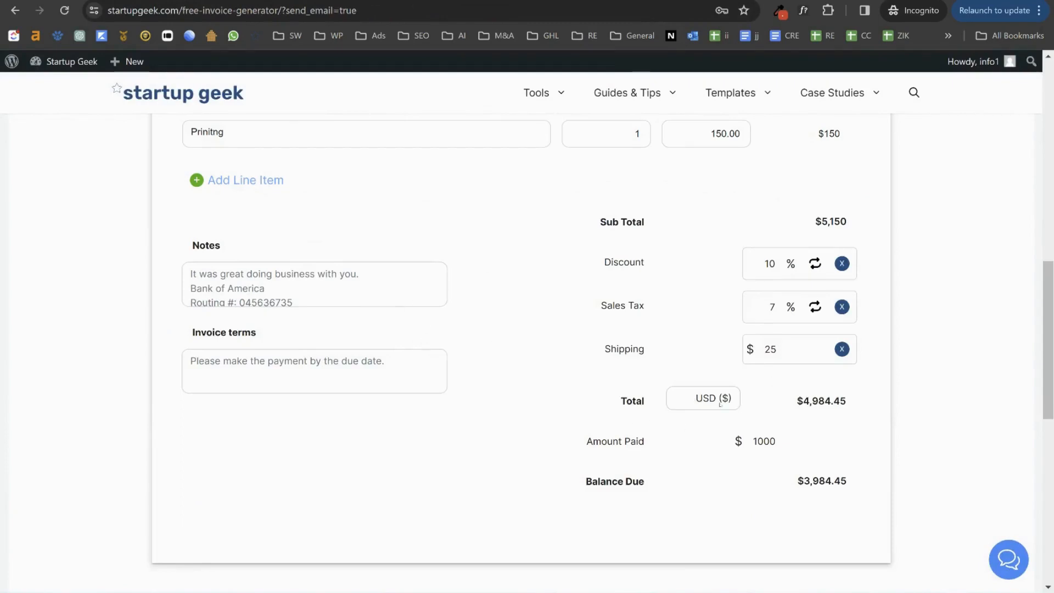
{"action": "left_click", "coordinate": [714, 399]}
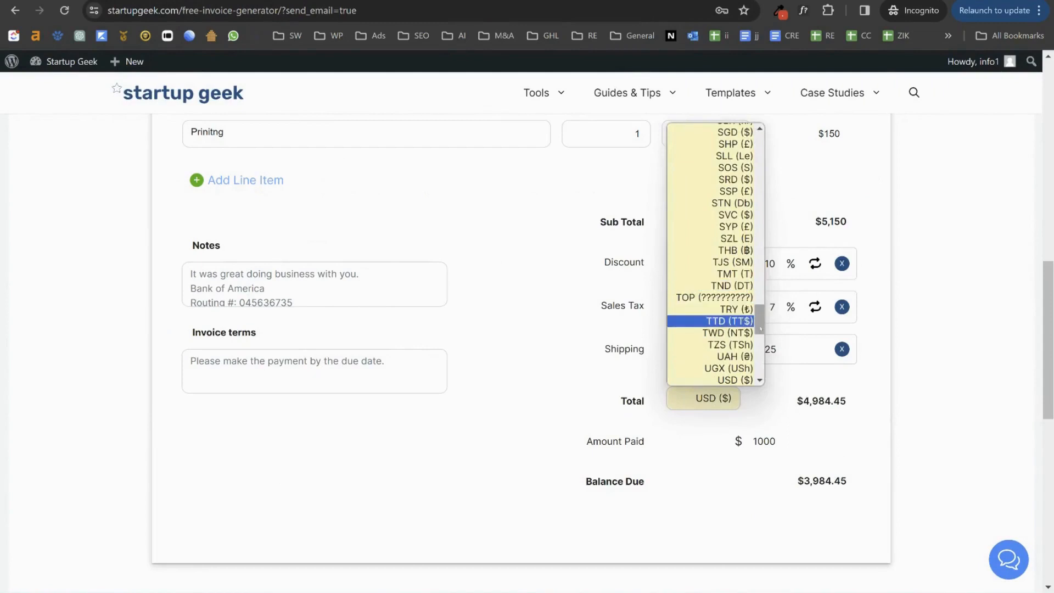
{"action": "left_click_drag", "start_coordinate": [759, 320], "coordinate": [783, 367]}
{"action": "left_click", "coordinate": [709, 446]}
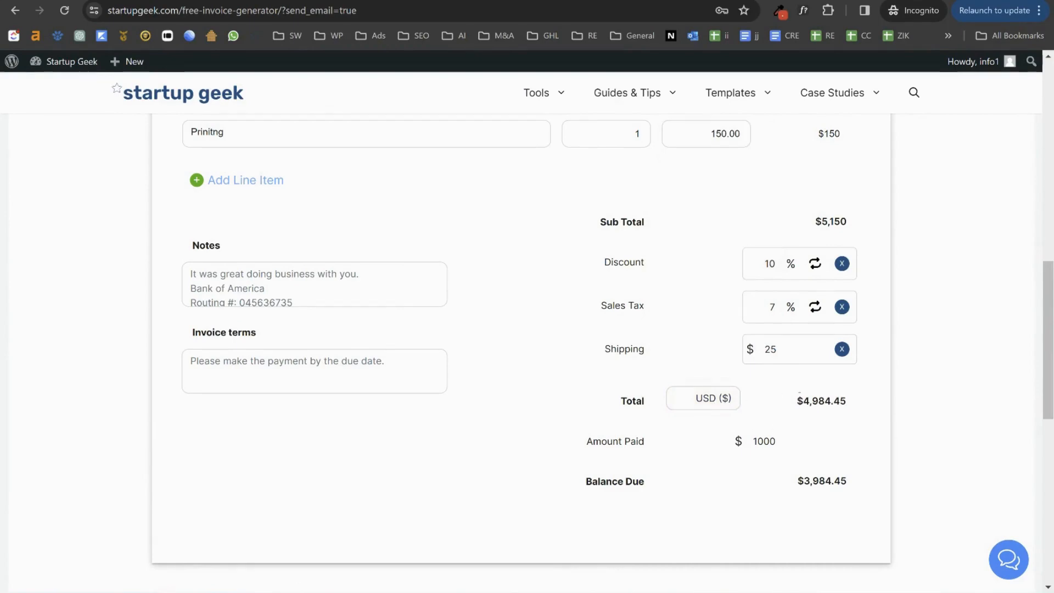
{"action": "scroll", "coordinate": [527, 407], "scroll_direction": "up", "scroll_amount": 6}
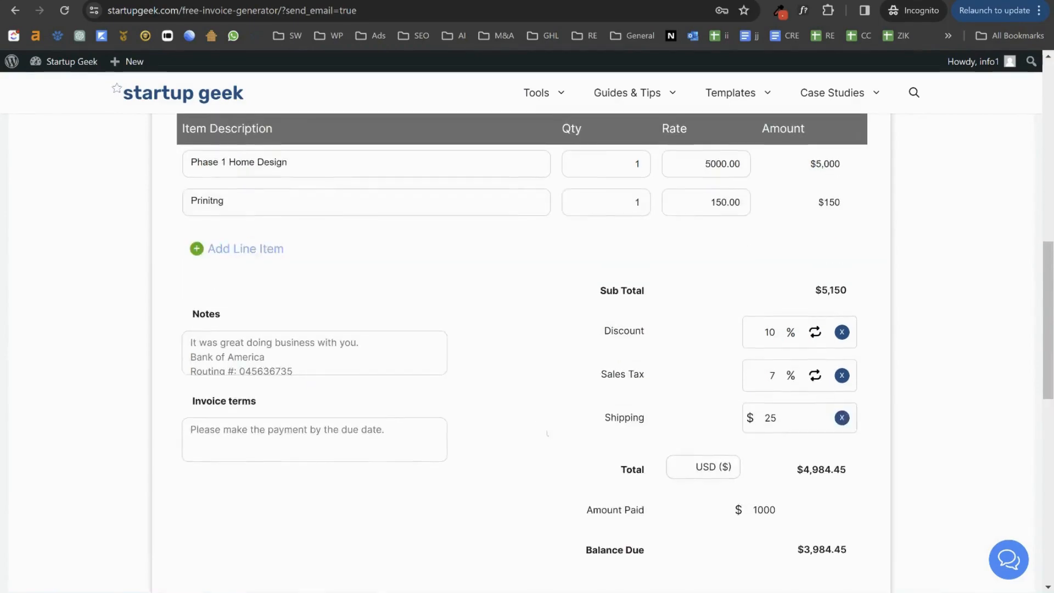
{"action": "scroll", "coordinate": [527, 408], "scroll_direction": "up", "scroll_amount": 4}
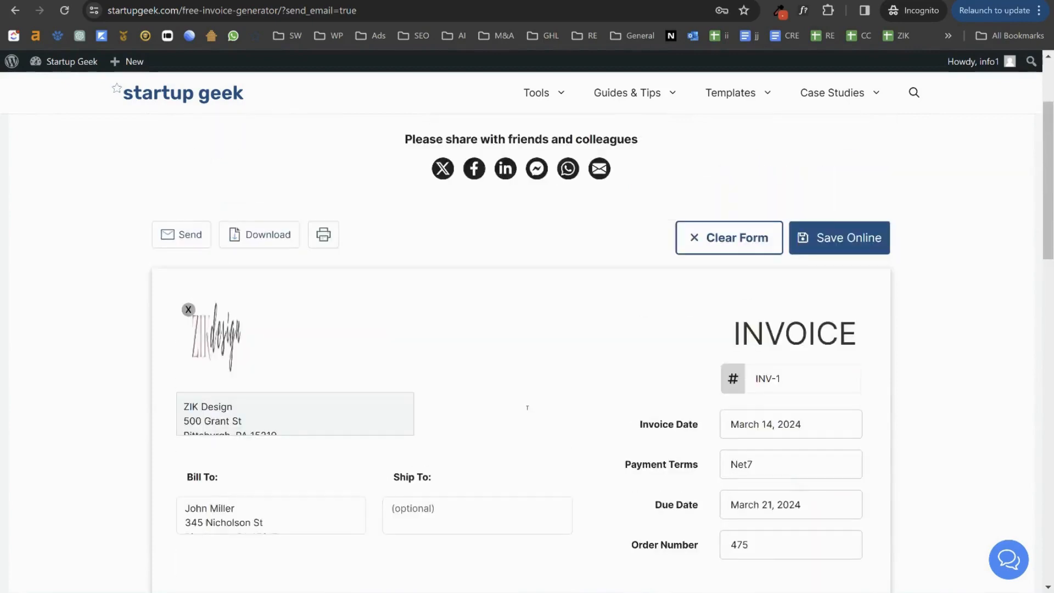